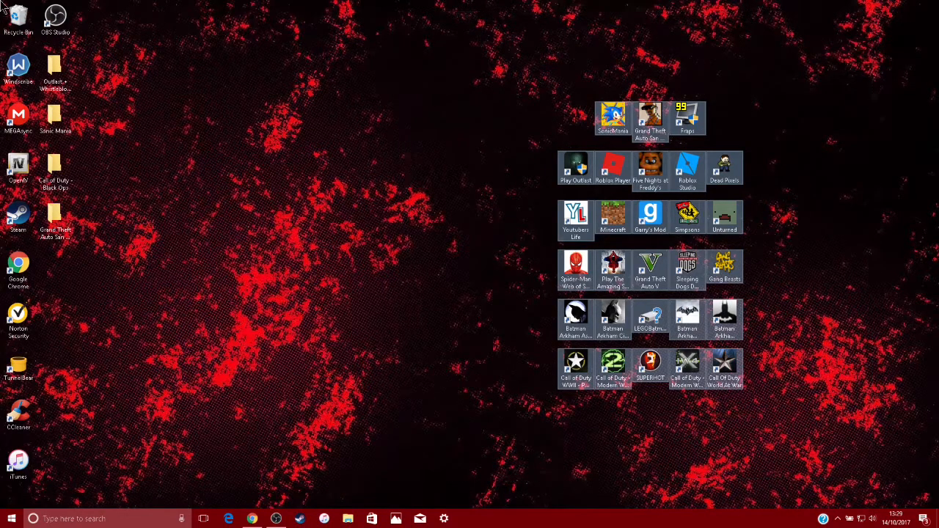
click(123, 194)
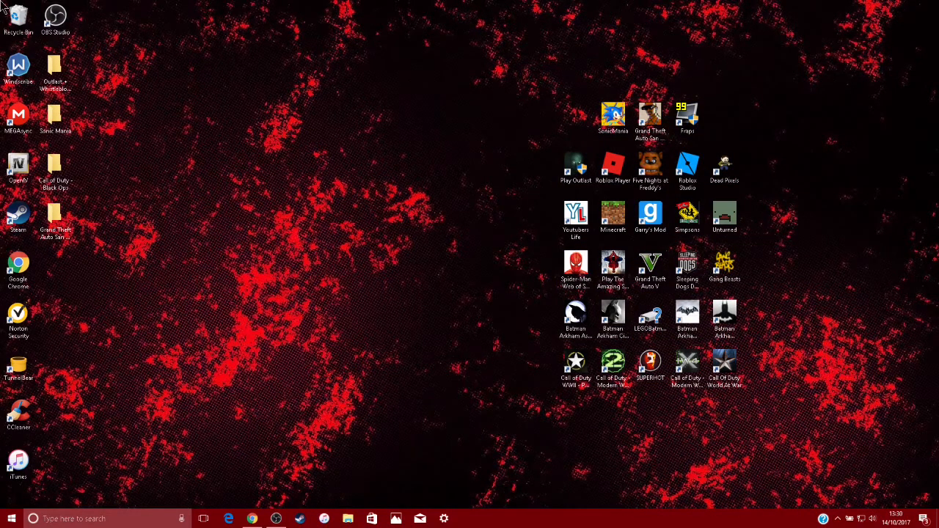
drag(0, 1, 938, 1)
drag(1, 2, 938, 27)
click(938, 4)
drag(1, 1, 930, 60)
mouse_move(938, 6)
mouse_down()
mouse_move(938, 514)
mouse_move(938, 463)
mouse_move(1, 2)
mouse_move(938, 74)
mouse_move(938, 3)
mouse_up()
drag(0, 2, 938, 465)
drag(2, 6, 937, 451)
click(937, 450)
Step: Switch to Google Chrome, search for "pixlr editor" and open the Pixlr.com website
mouse_move(259, 520)
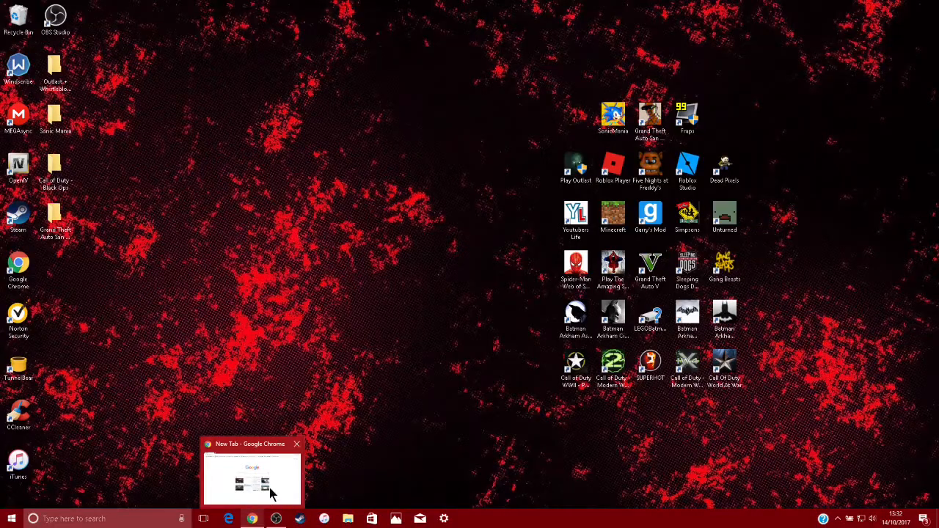
click(267, 492)
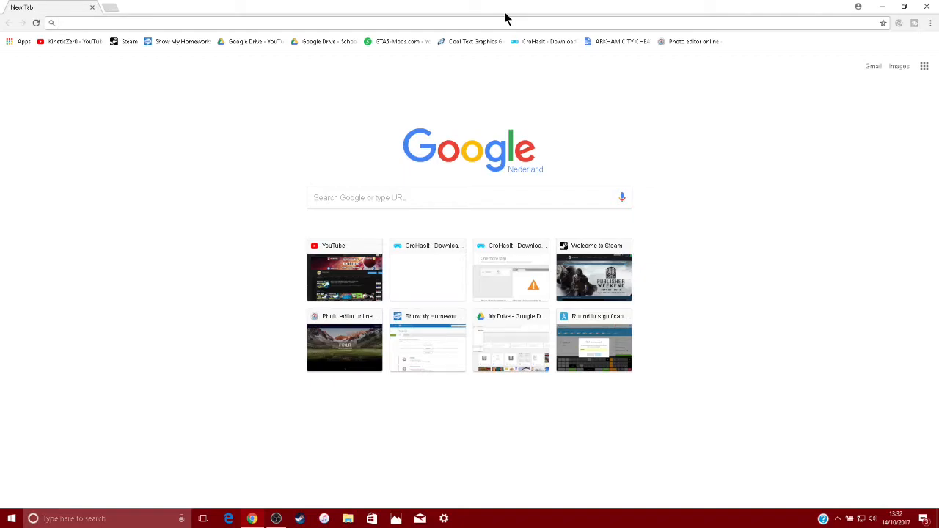
text(pixlr)
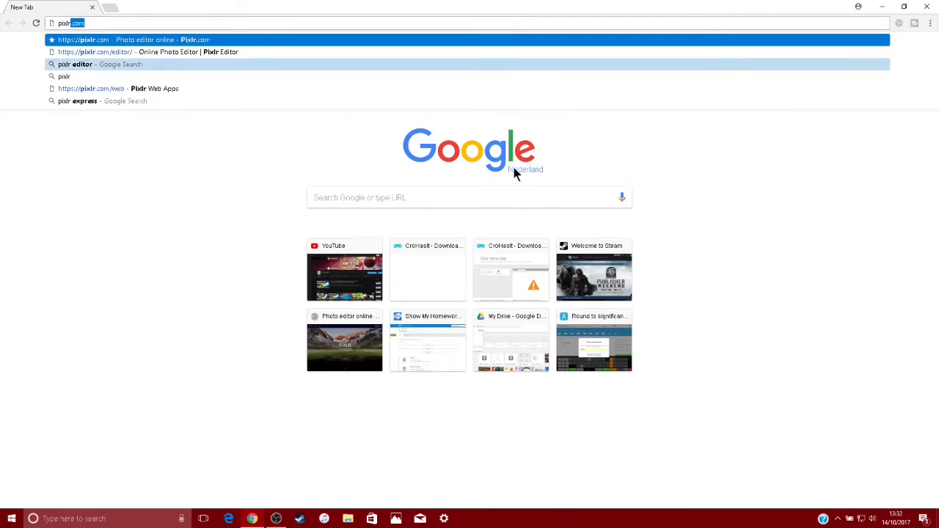
click(172, 65)
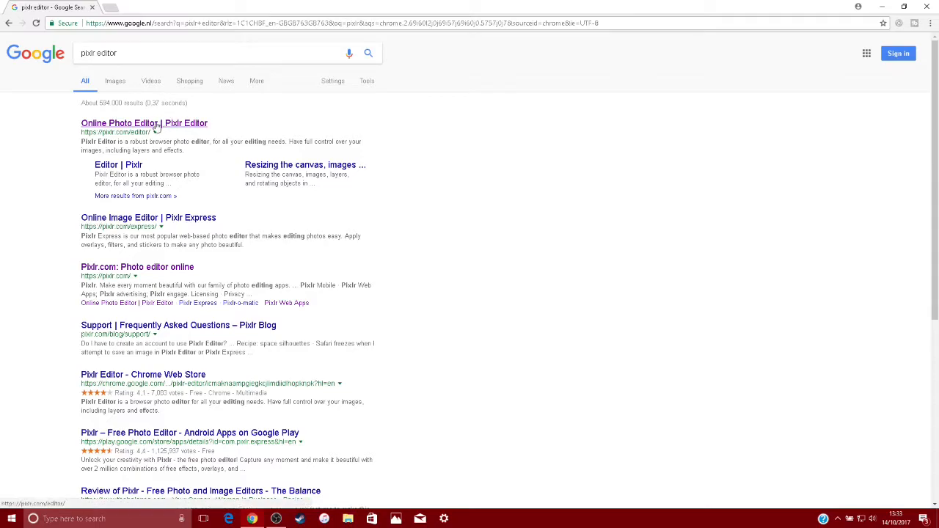
click(145, 268)
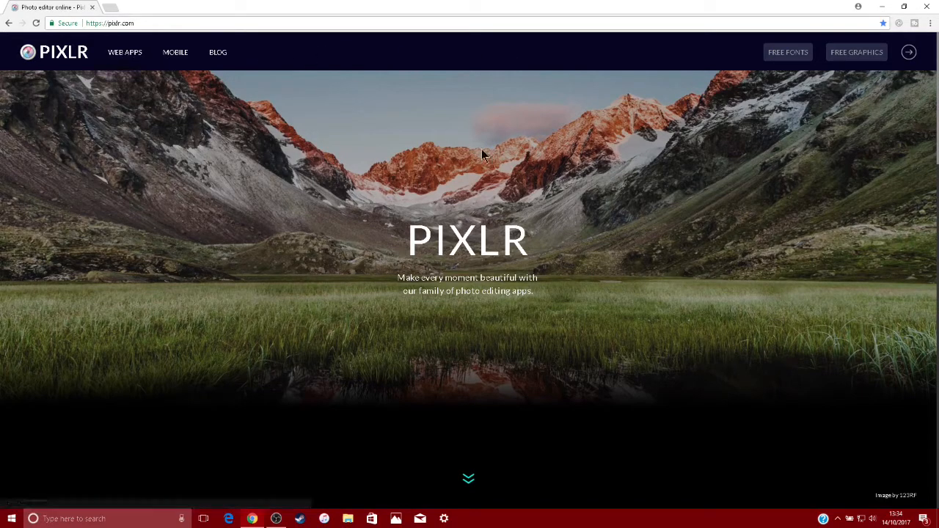
Step: Launch the Pixlr Editor web app from the Pixlr home page
scroll(558, 191, down, 3)
scroll(584, 253, down, 5)
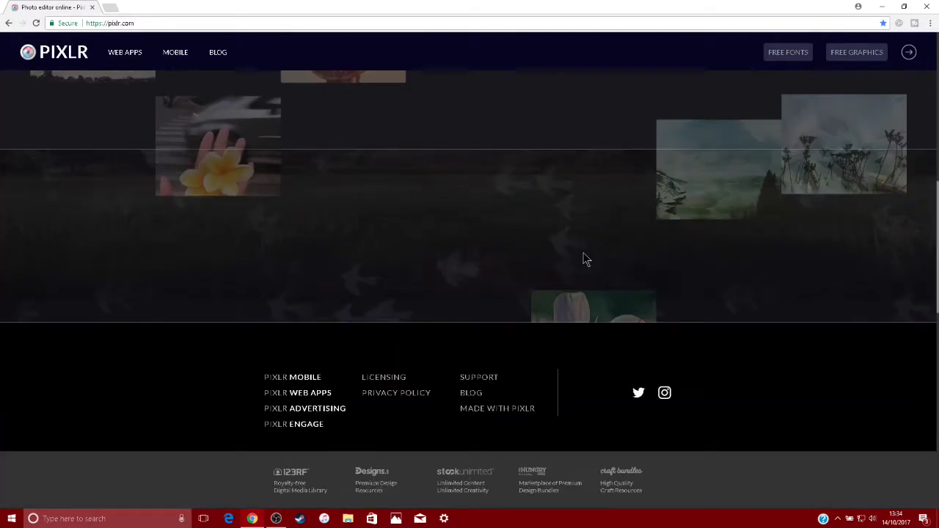
scroll(586, 250, up, 5)
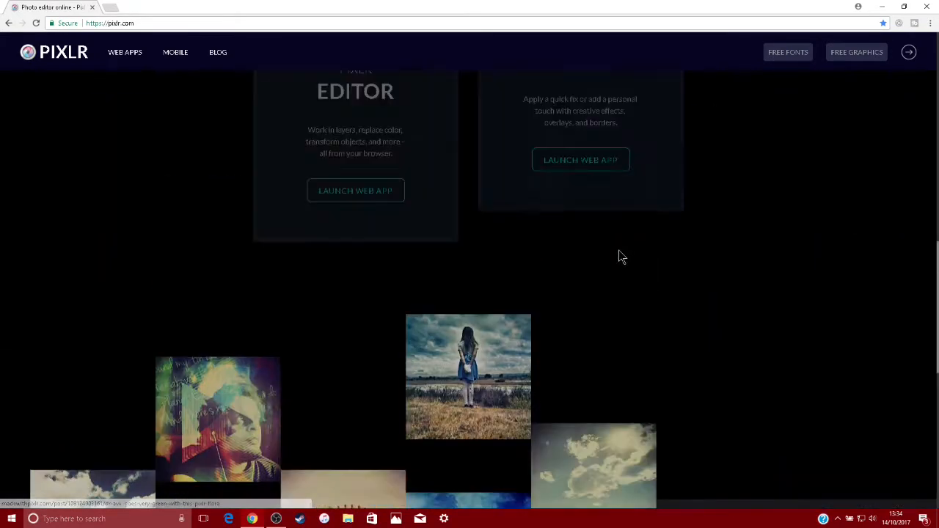
scroll(620, 180, up, 2)
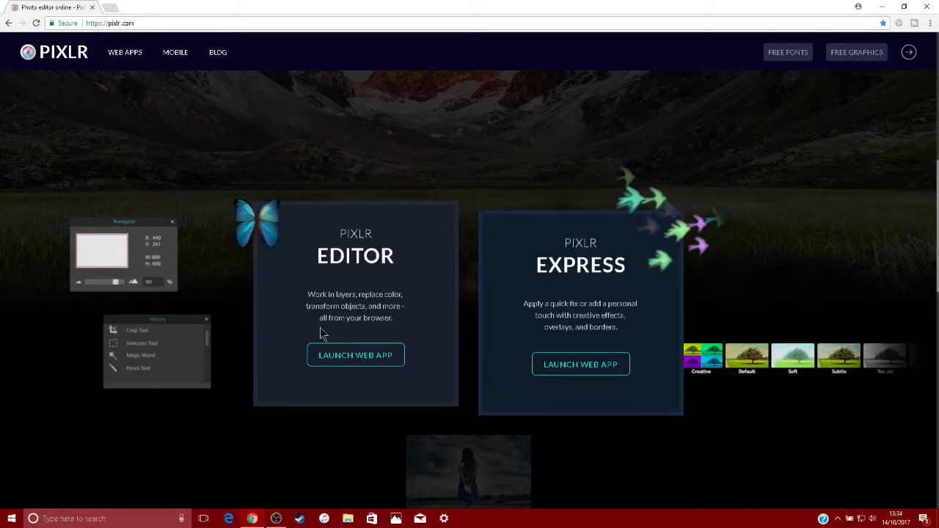
click(351, 356)
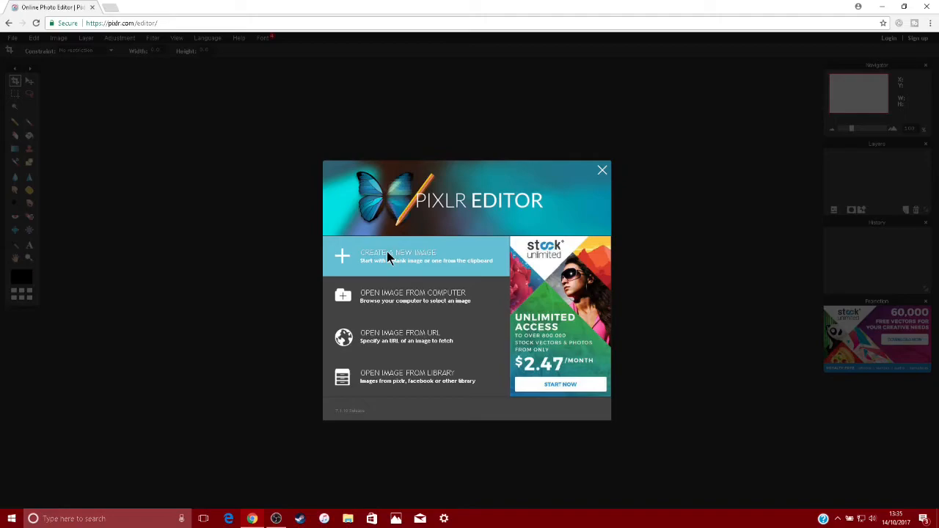
Step: Create a new transparent image using the Movie 720p preset
click(388, 257)
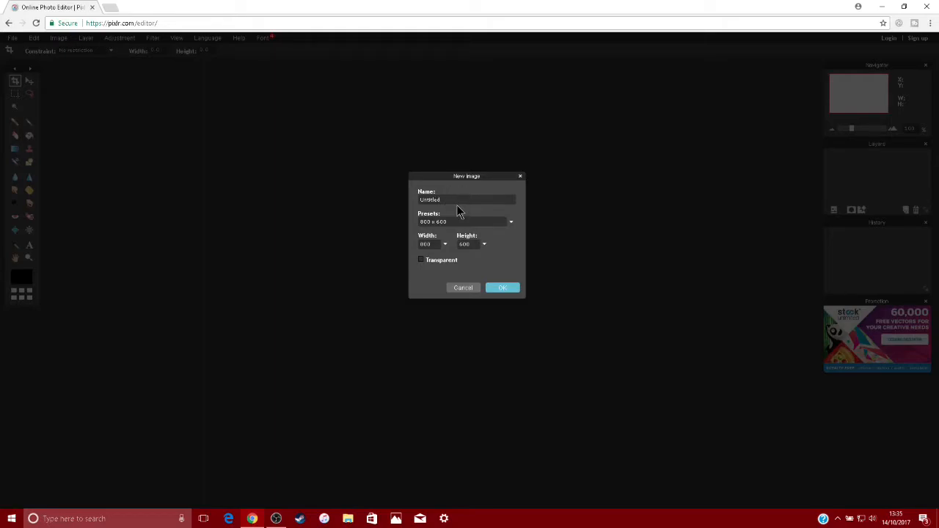
click(471, 222)
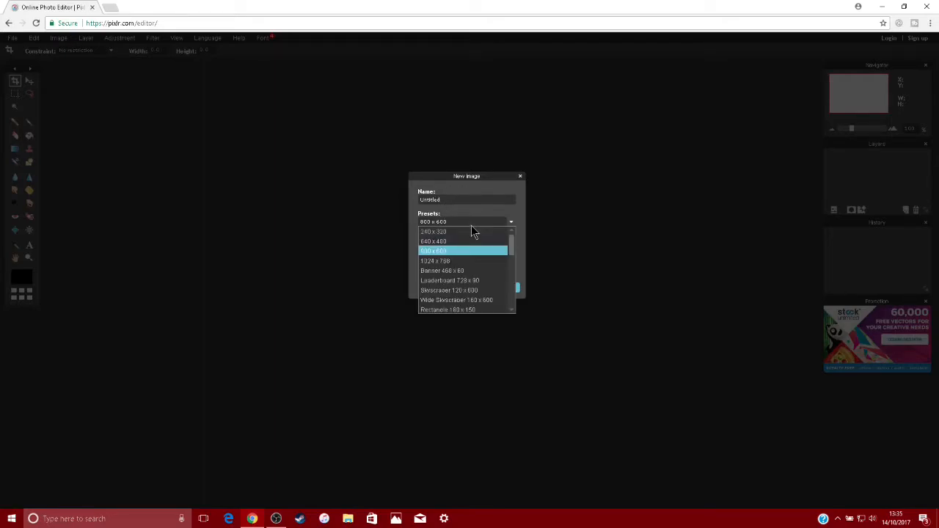
scroll(467, 243, down, 1)
scroll(468, 244, down, 4)
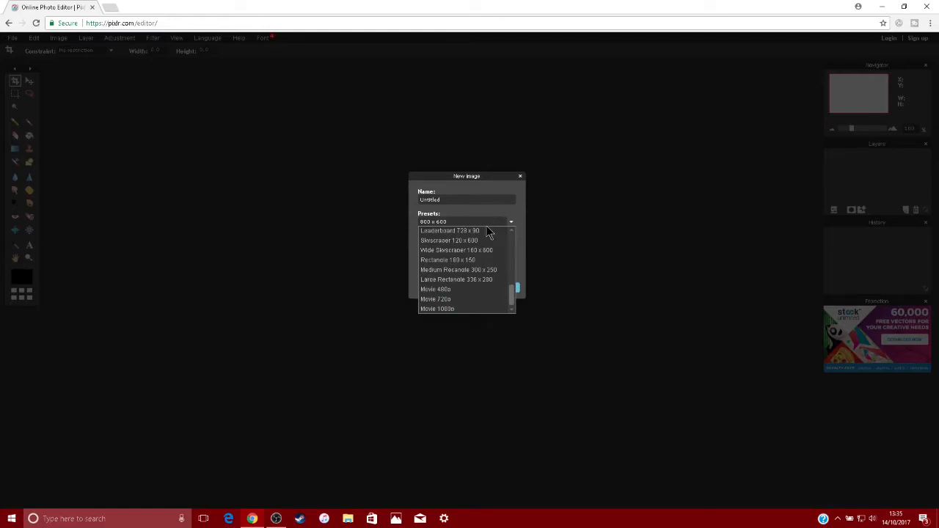
scroll(474, 247, up, 2)
scroll(474, 258, up, 1)
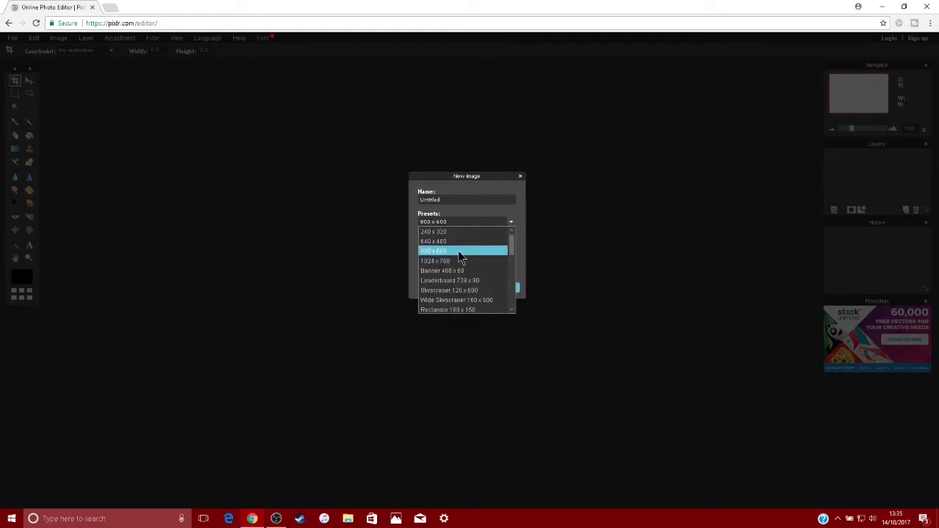
scroll(463, 263, down, 3)
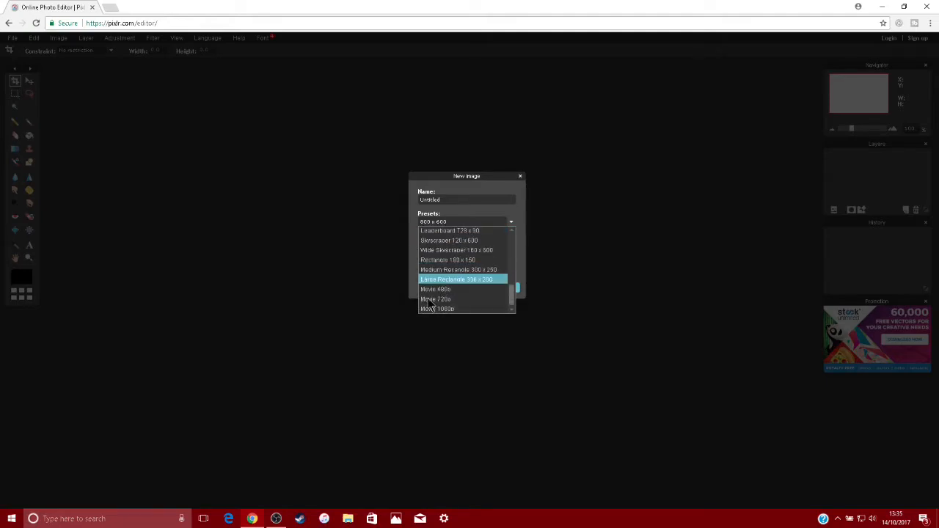
click(456, 300)
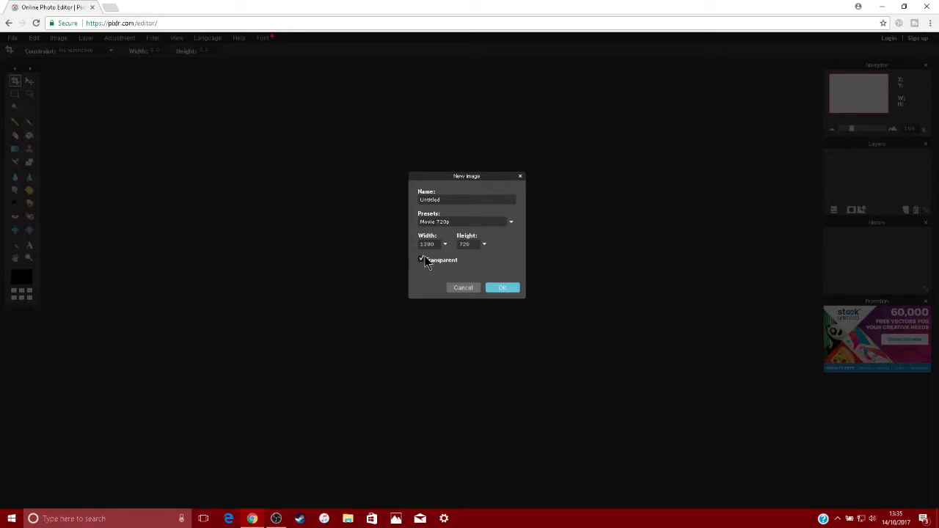
click(501, 289)
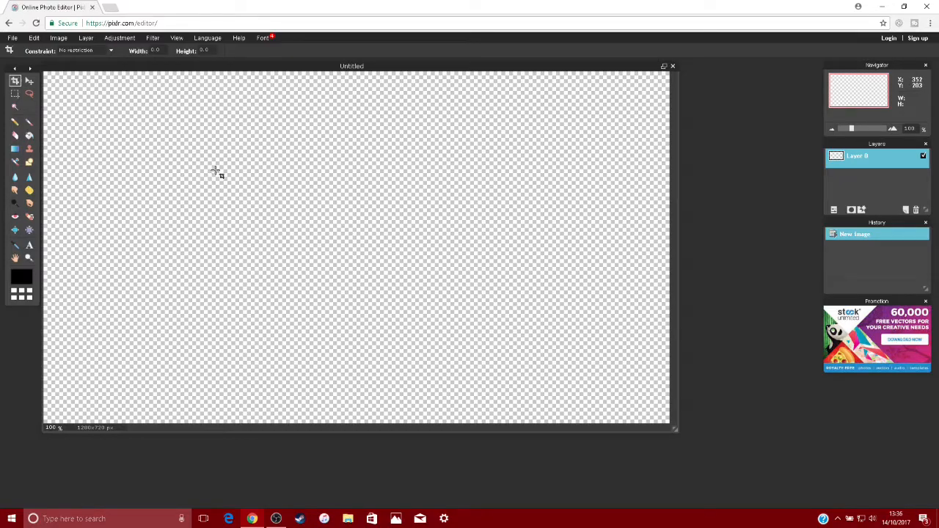
Step: Search Google Images for "grunge background 1280x720" in a new browser tab and preview the dark brown pavement texture
click(110, 8)
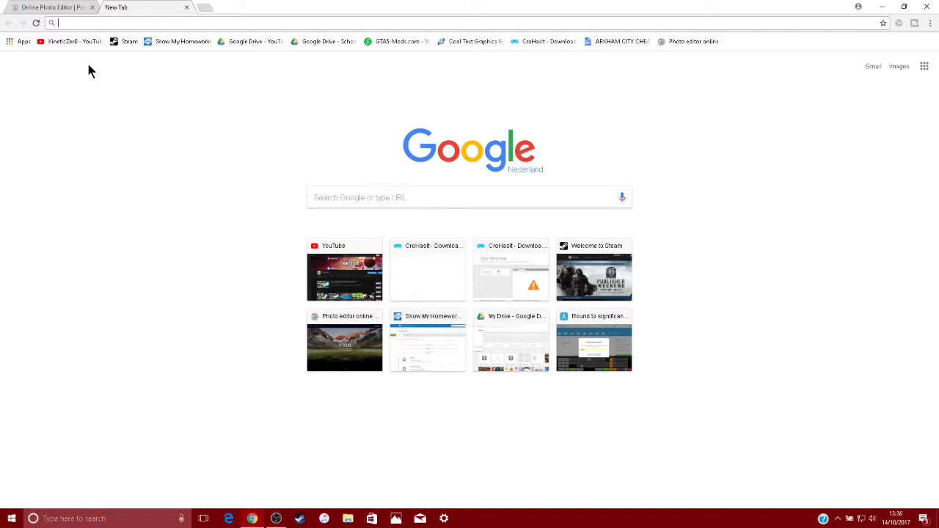
text(gr)
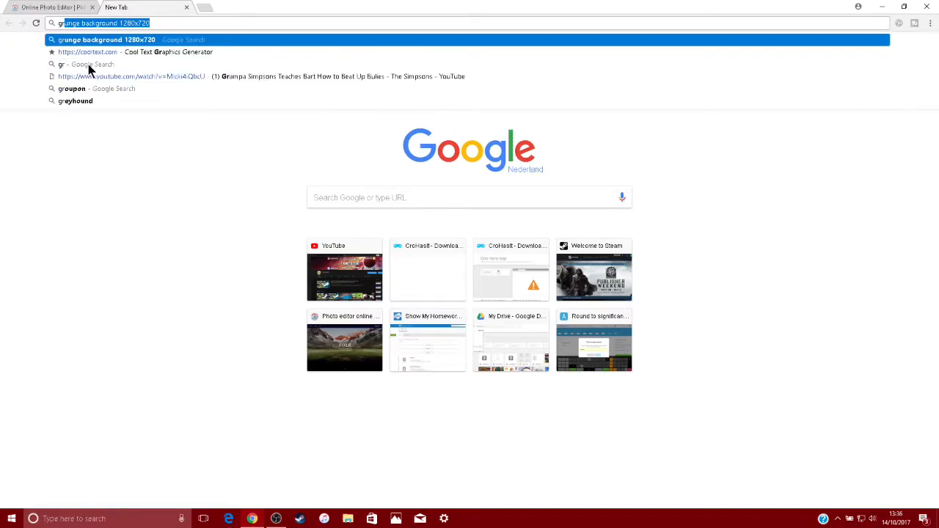
text(inge)
key(BackSpace)
key(BackSpace)
key(BackSpace)
key(BackSpace)
text(unge)
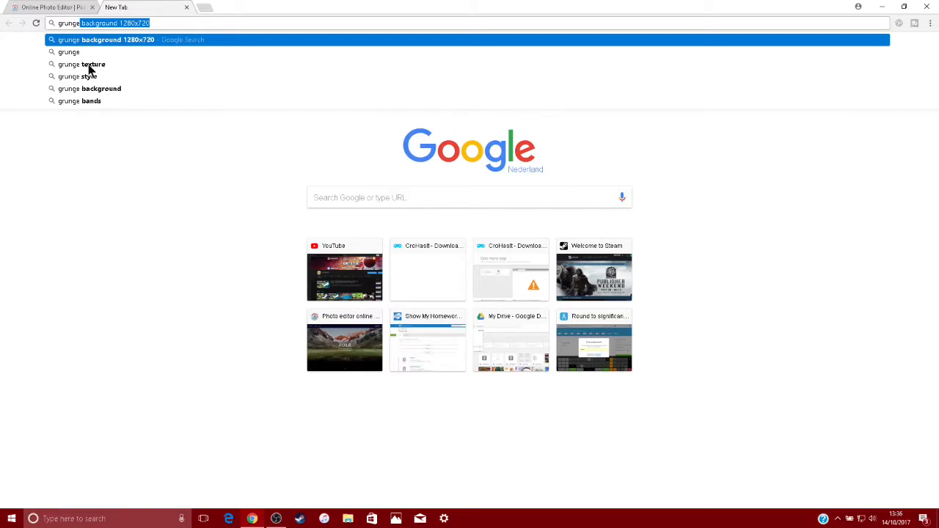
click(136, 42)
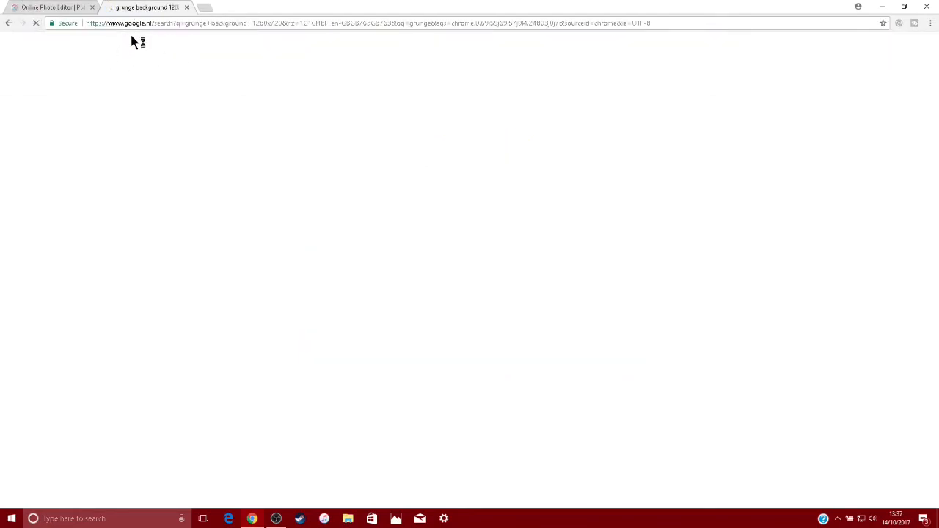
click(113, 79)
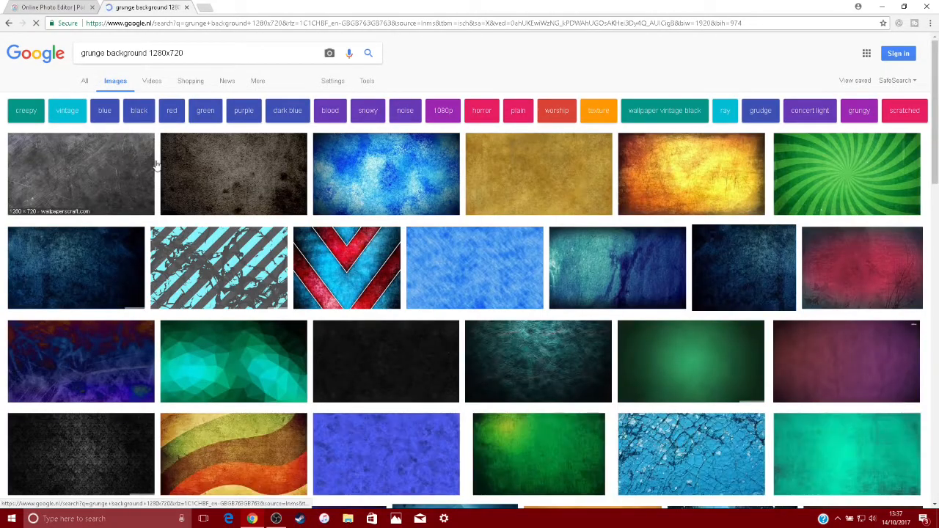
click(176, 164)
Step: Search Google Images for "sunburst 1280x720" in another browser tab and browse the sunburst backgrounds
click(206, 9)
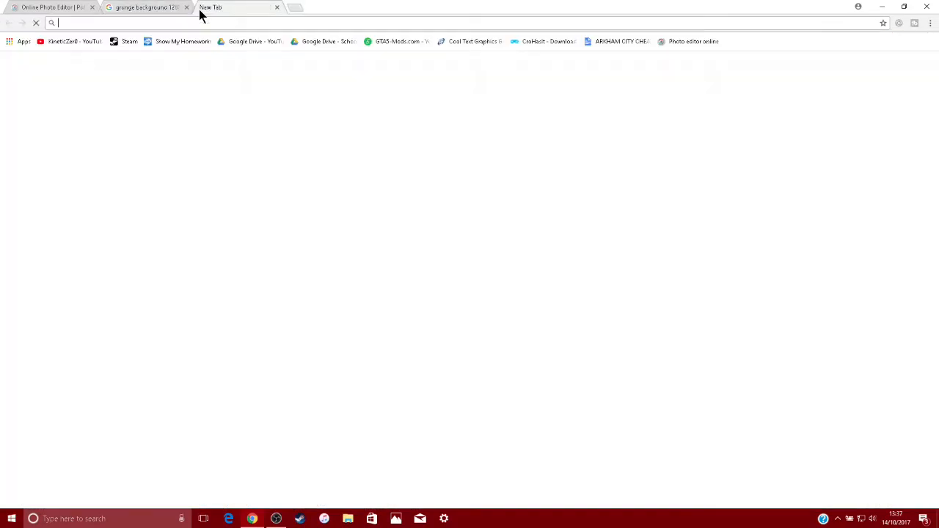
text(sun)
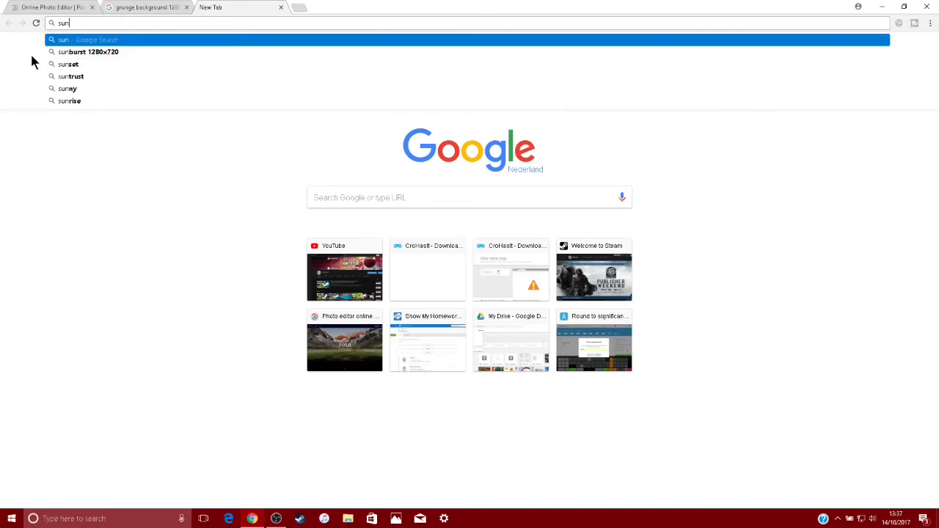
click(92, 51)
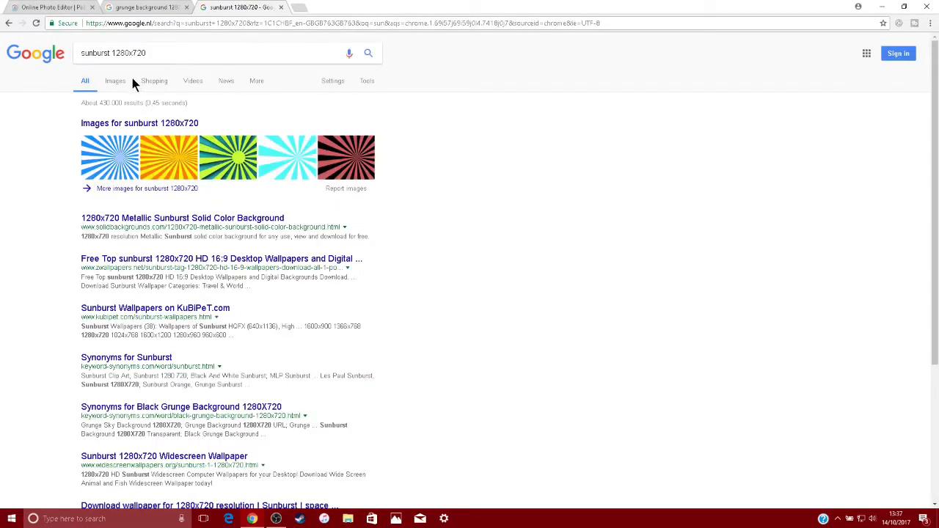
click(118, 82)
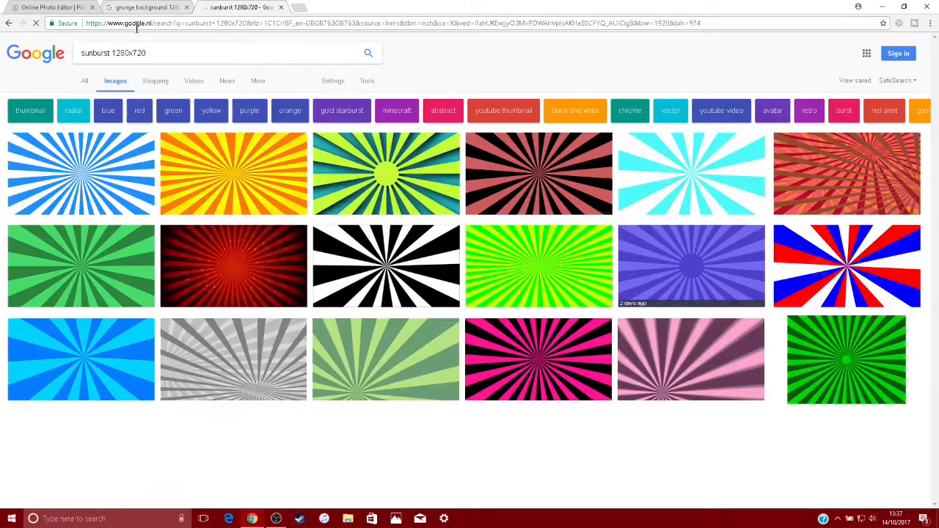
click(147, 9)
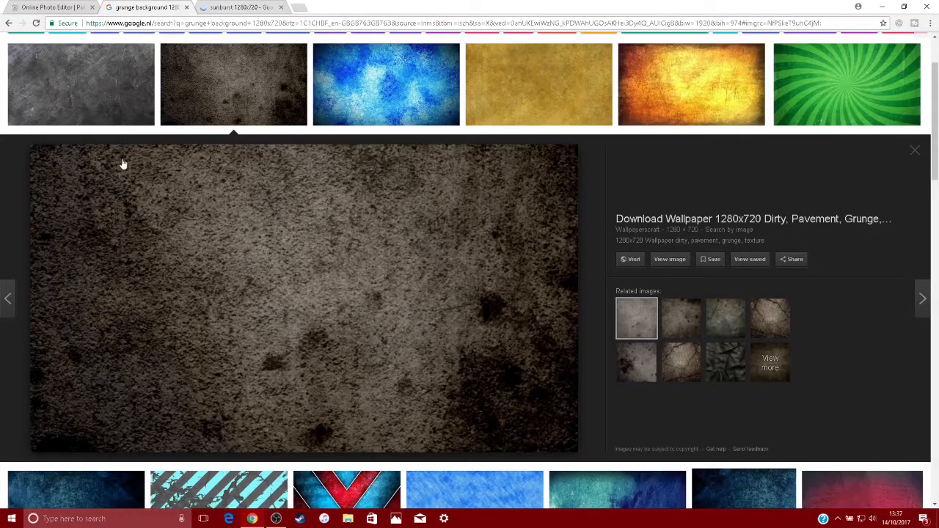
click(236, 8)
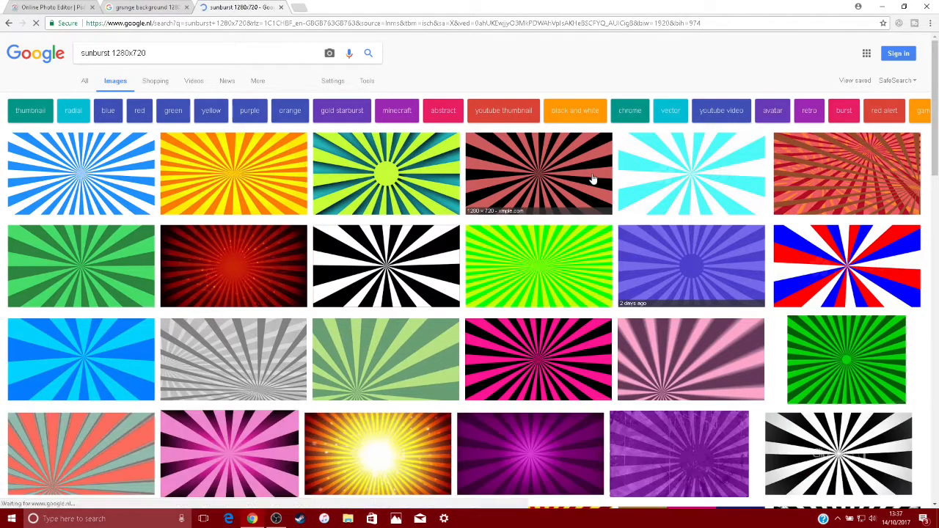
scroll(590, 173, down, 2)
scroll(545, 188, down, 2)
scroll(509, 183, up, 4)
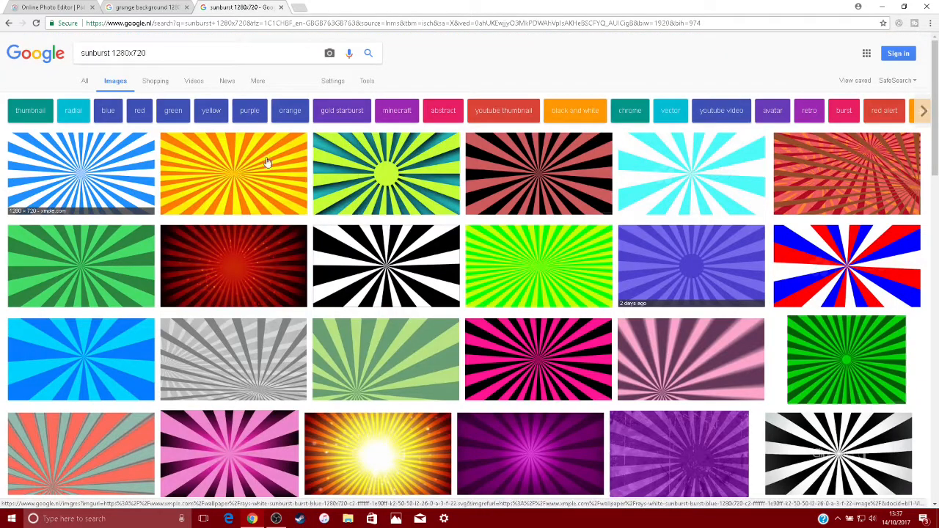
scroll(777, 352, down, 3)
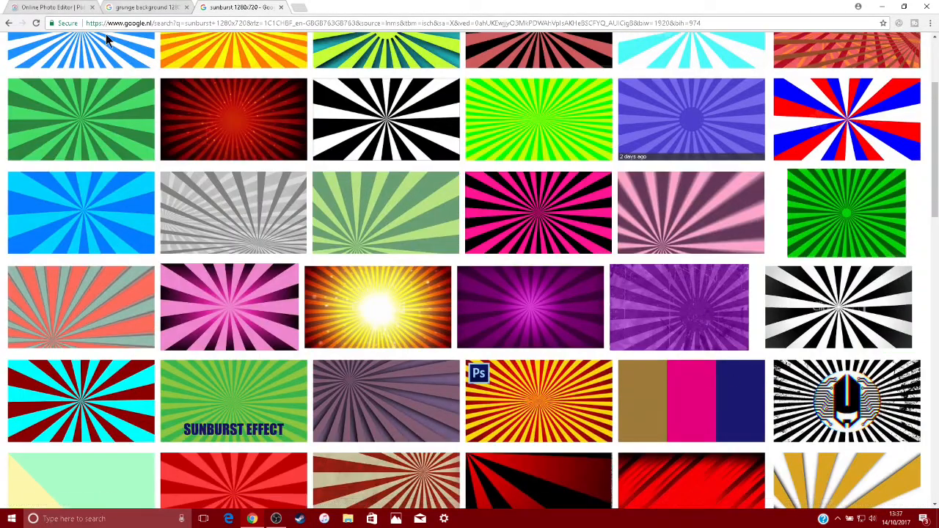
Step: Return to the grunge background search results and save the previewed 1280x720 dark pavement texture to the computer
click(143, 7)
scroll(373, 157, up, 2)
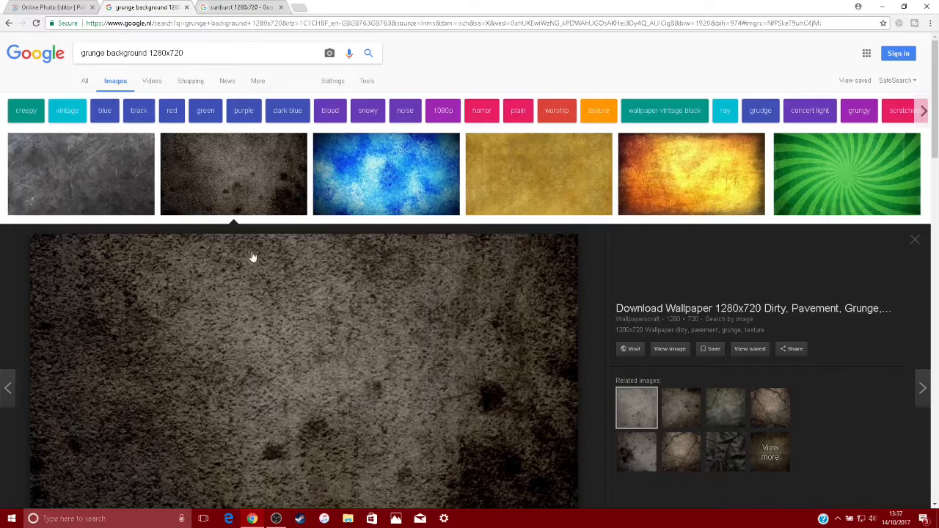
scroll(413, 273, down, 1)
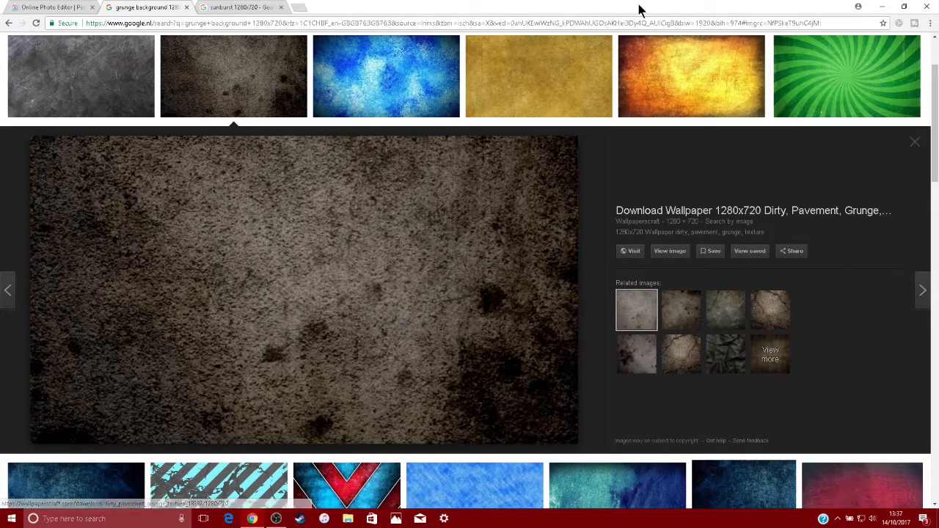
click(139, 70)
click(279, 110)
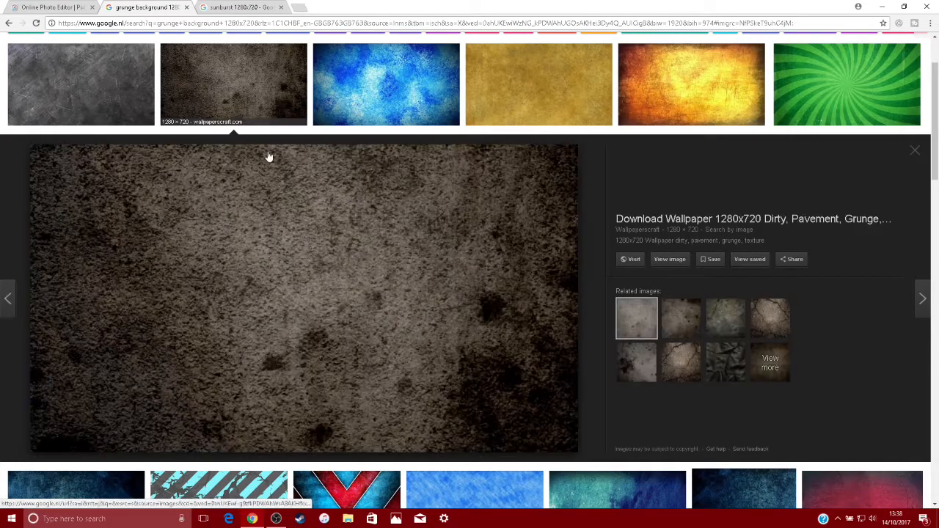
right_click(265, 169)
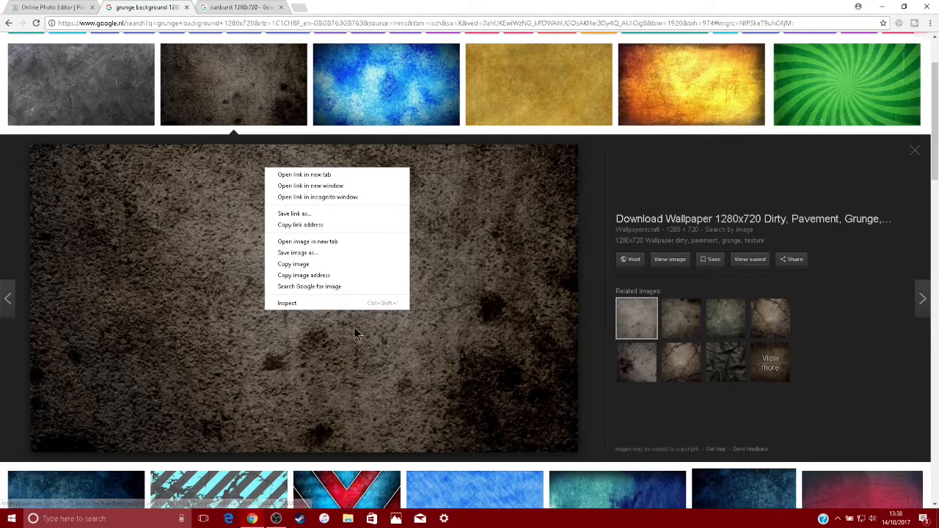
click(369, 263)
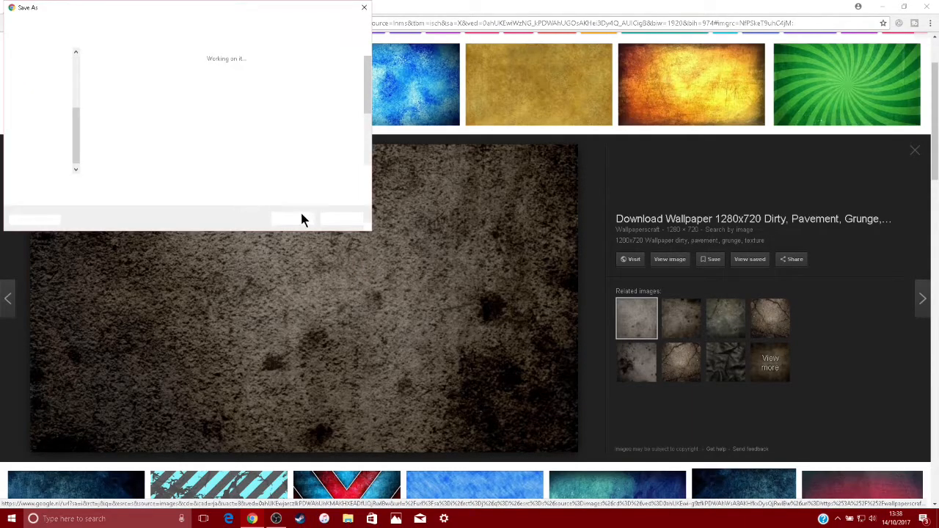
click(288, 218)
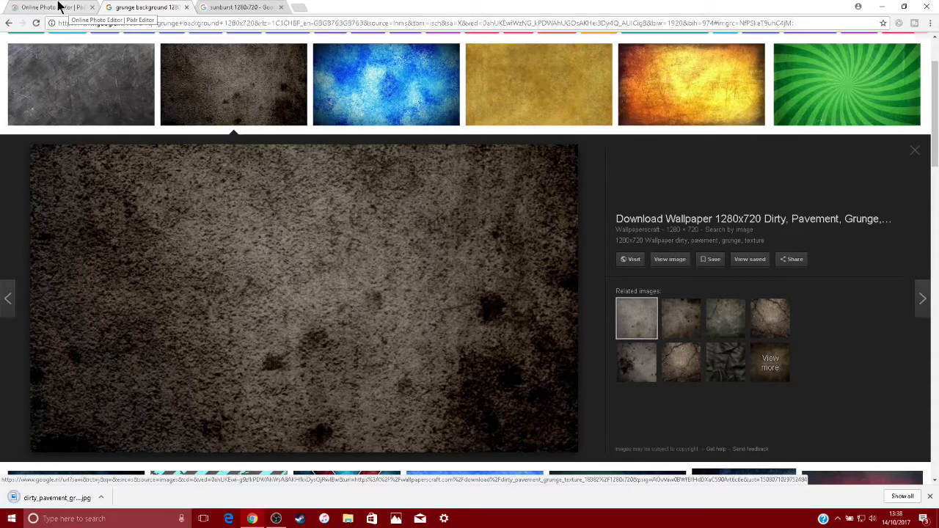
Step: Switch to Pixlr Editor and open dirty_pavement_grunge_texture_18382_1280x720 from the Pictures folder
click(20, 11)
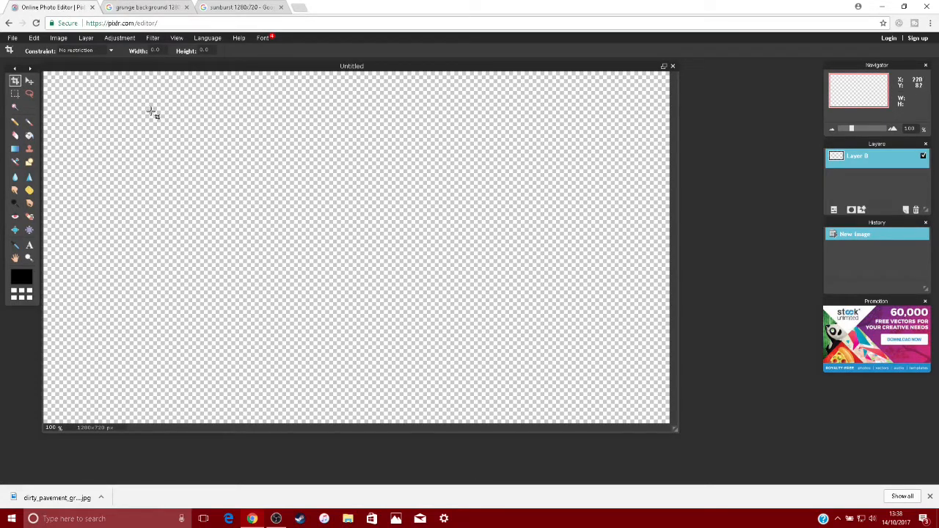
click(11, 40)
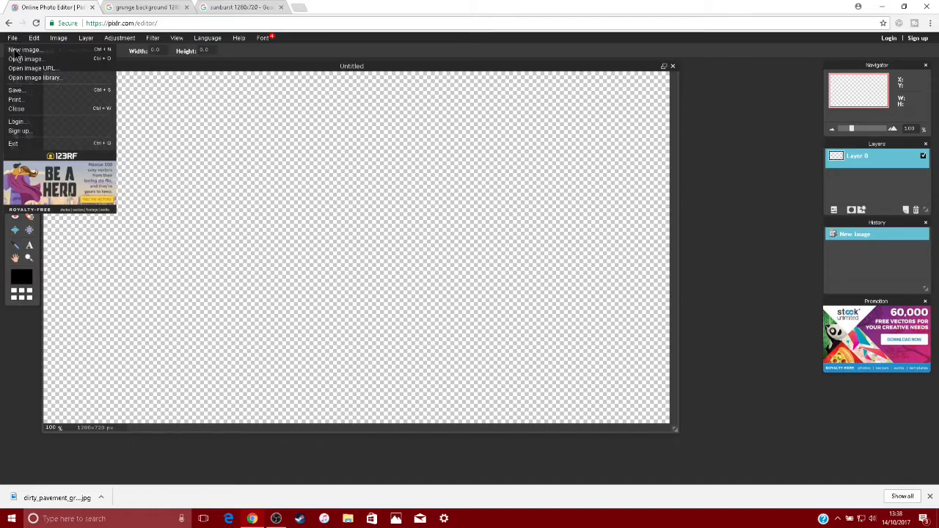
click(18, 59)
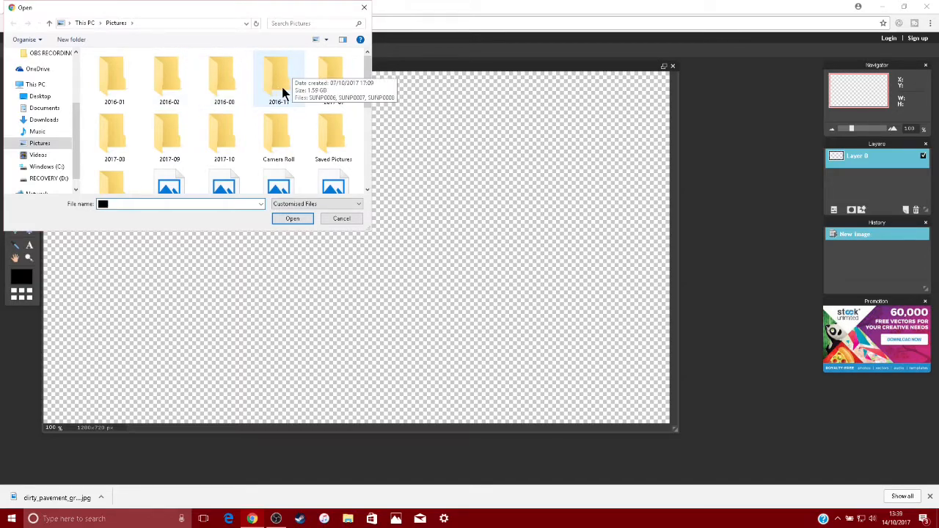
scroll(282, 92, down, 1)
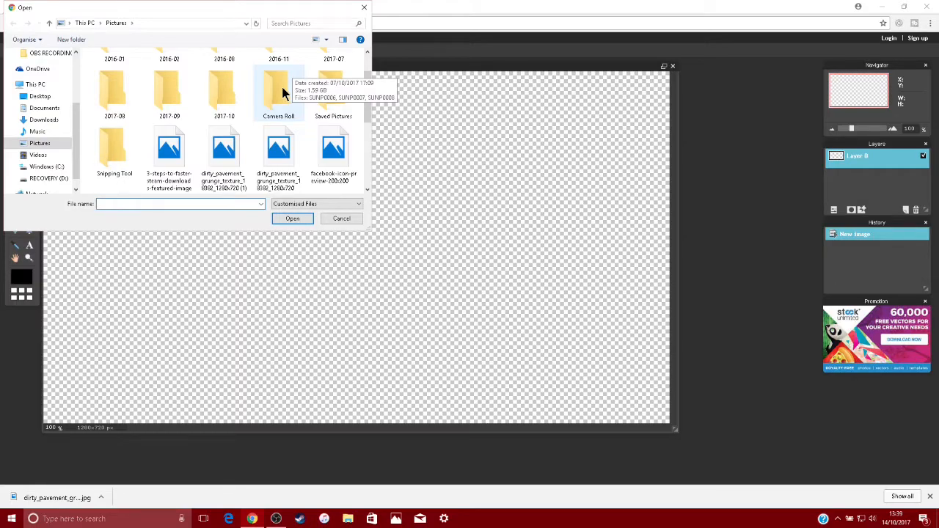
scroll(279, 89, down, 2)
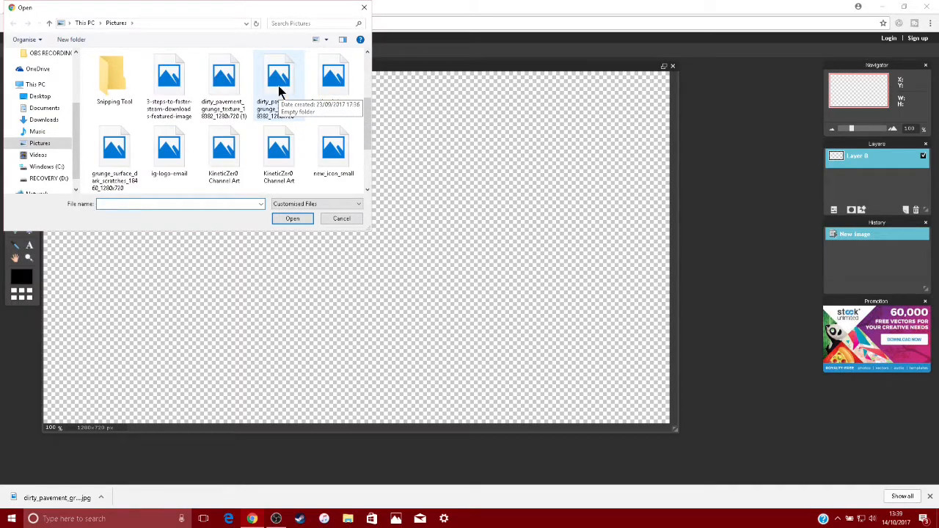
scroll(278, 86, down, 1)
key(Escape)
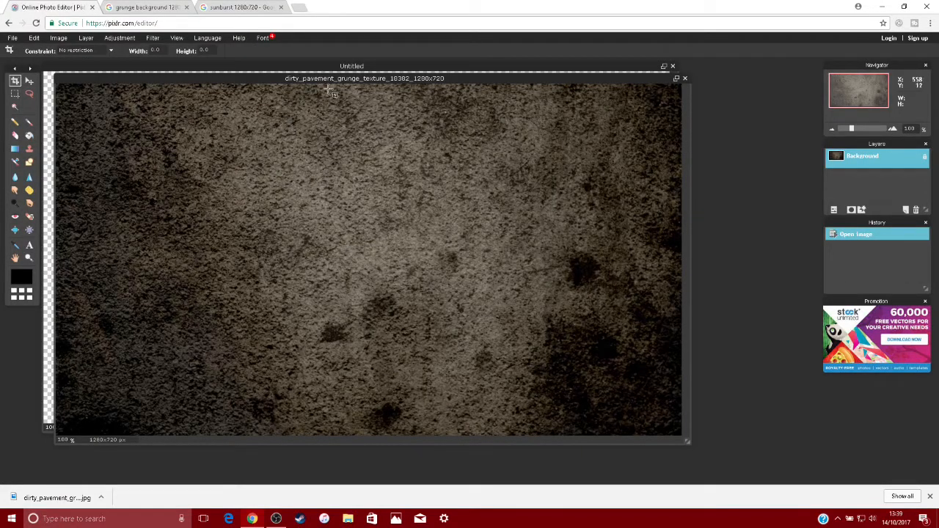
Step: Copy the entire pavement texture and paste it as a new layer into the untitled transparent image
drag(333, 80, 333, 156)
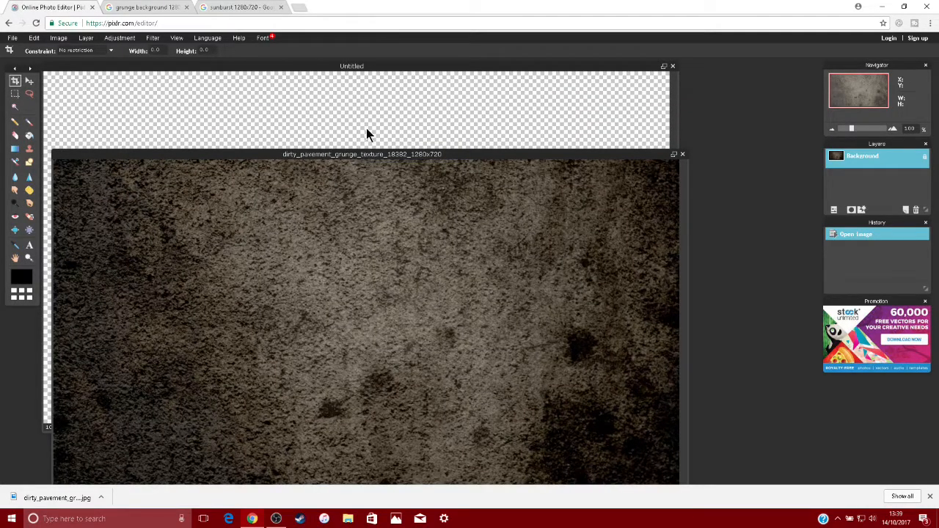
drag(369, 160, 377, 102)
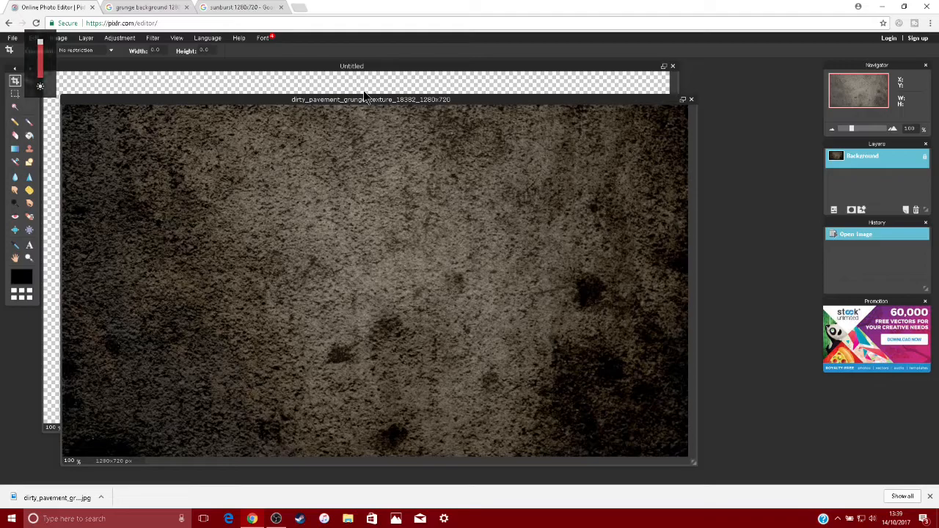
key(a)
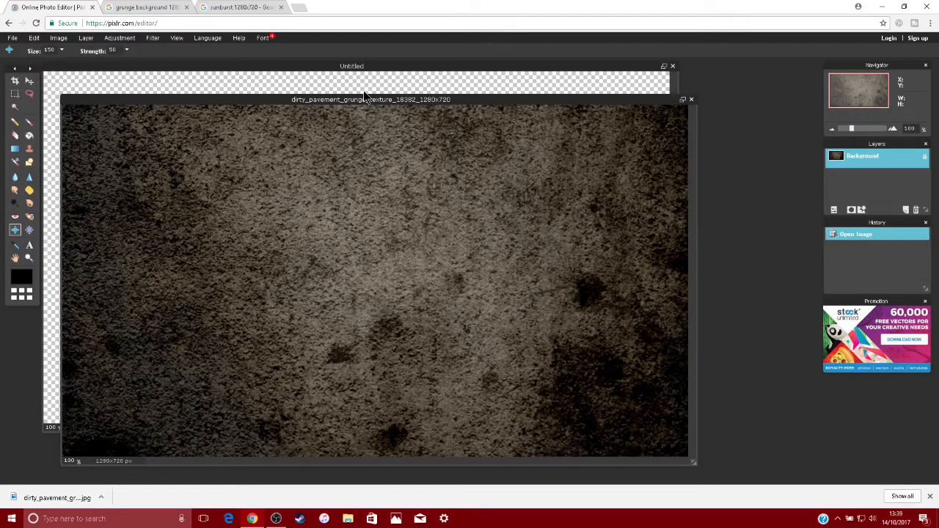
key(ctrl+a)
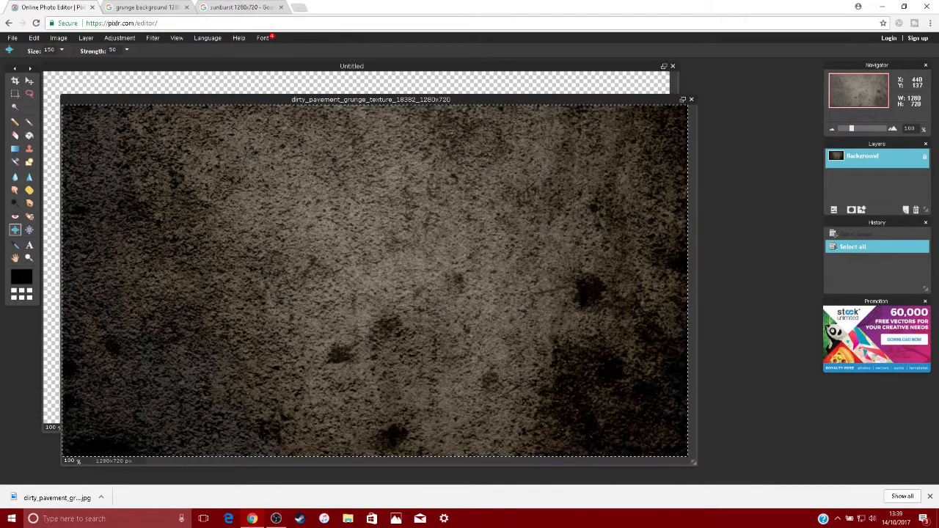
key(ctrl+c)
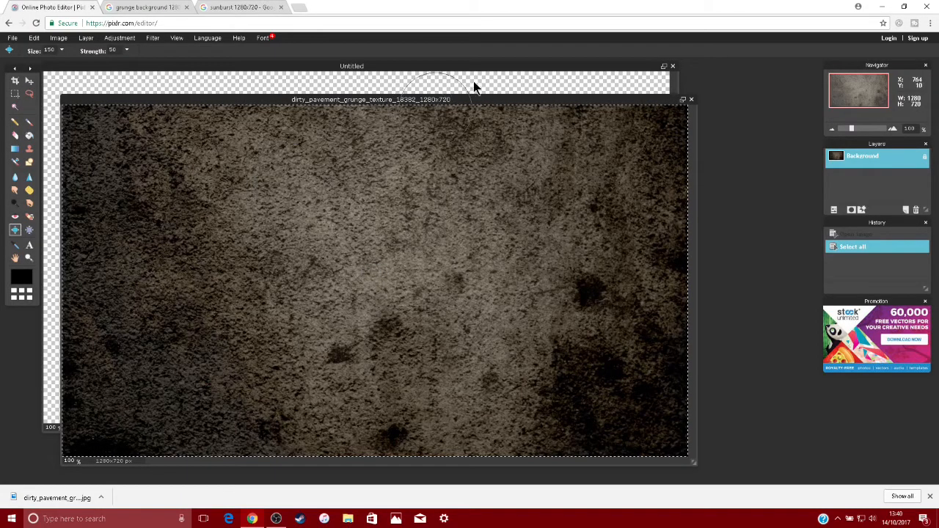
drag(535, 101, 574, 269)
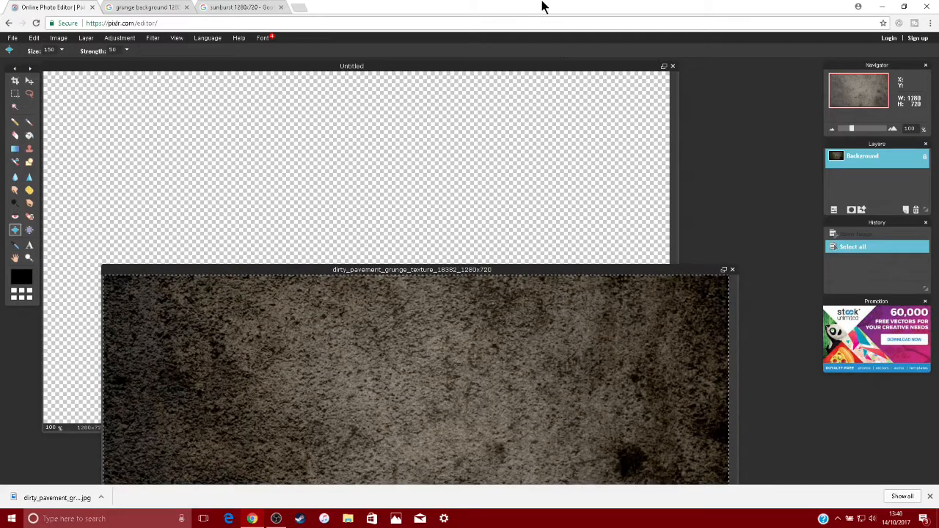
click(538, 71)
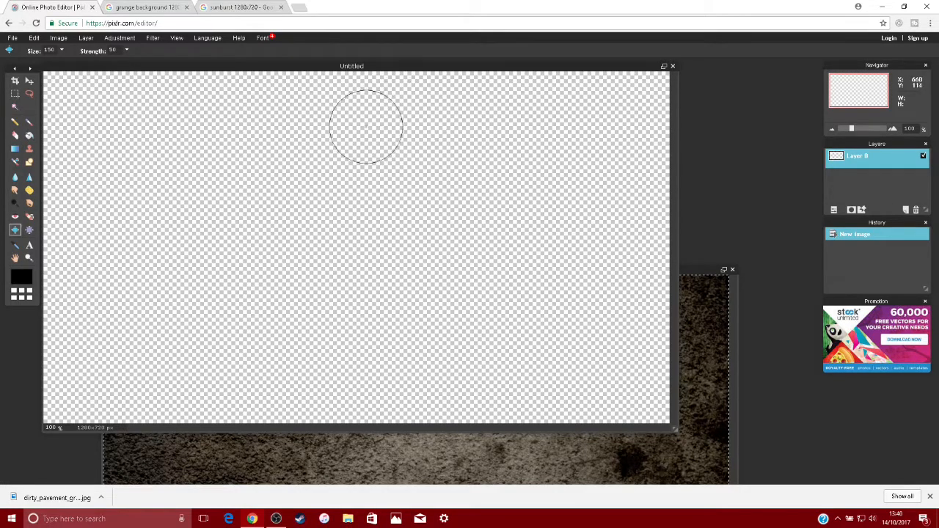
key(ctrl+v)
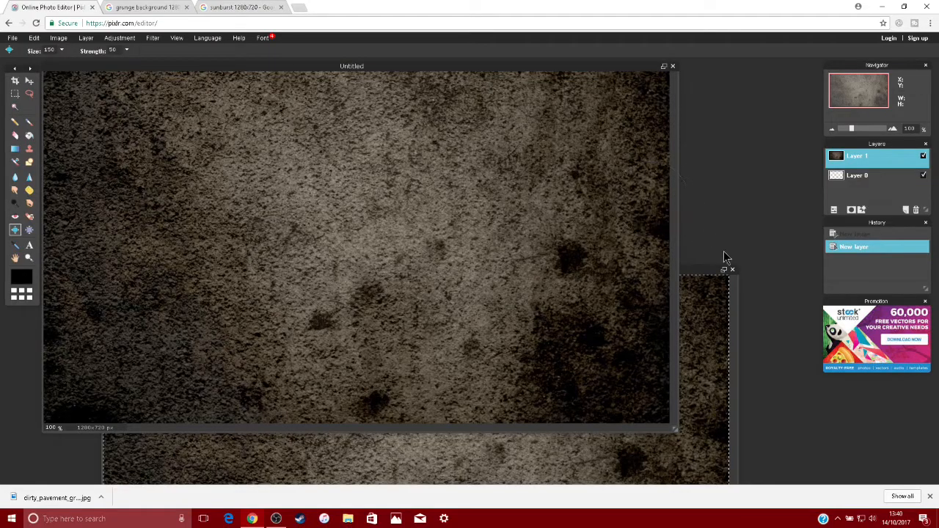
Step: Close the separate pavement texture image without saving it
click(709, 269)
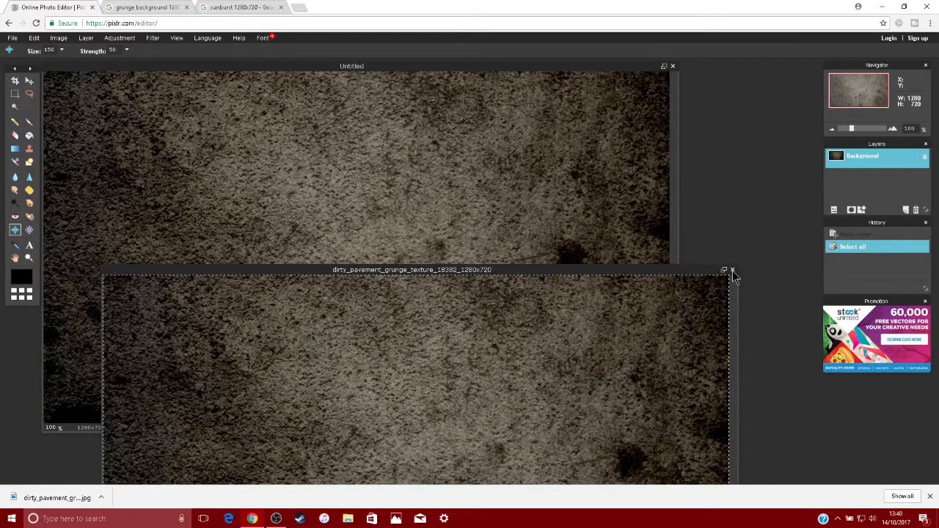
click(732, 270)
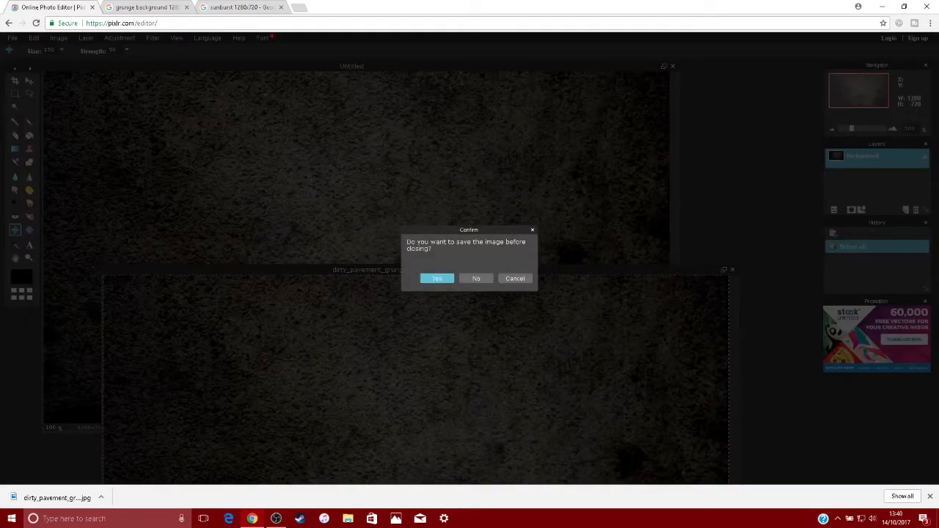
click(478, 278)
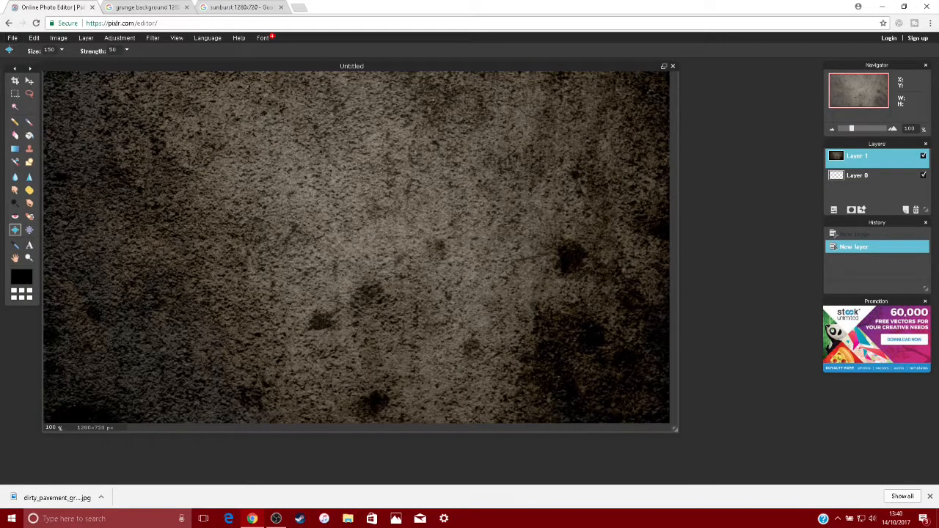
Step: Close the grunge background and sunburst search tabs in the browser
click(173, 6)
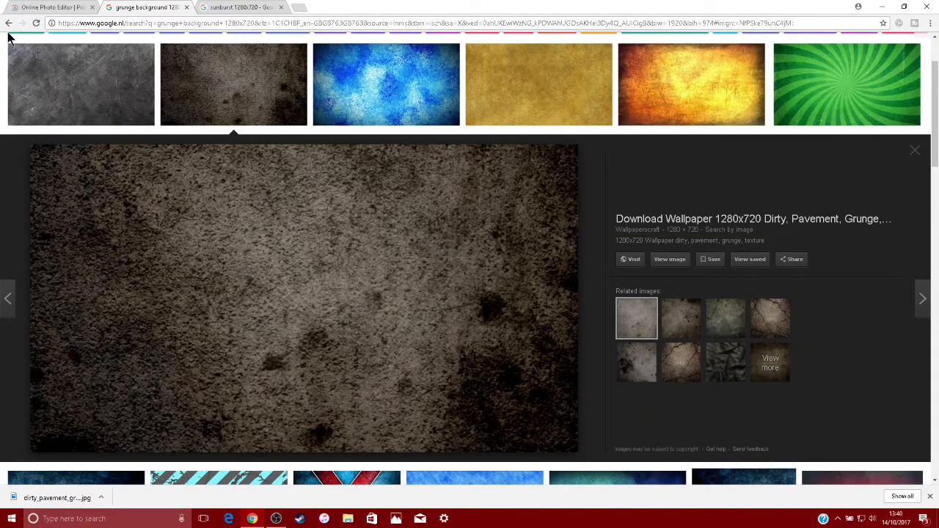
click(63, 6)
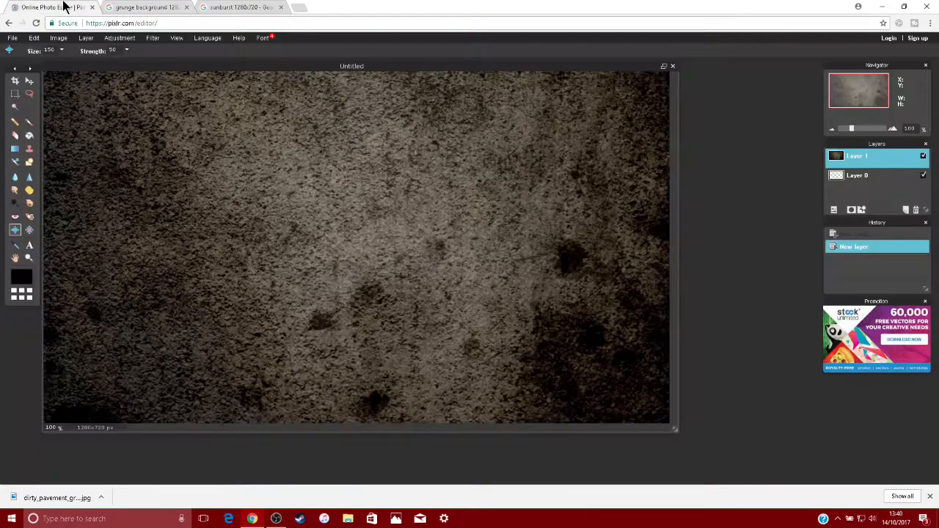
click(147, 7)
click(186, 7)
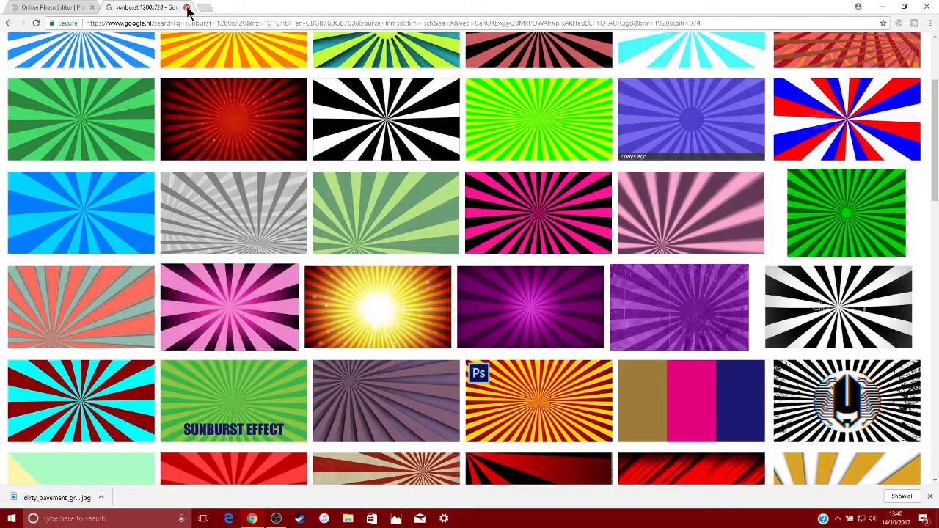
click(186, 7)
Step: Search Google Images for "obs logo png" in a new browser tab
click(113, 10)
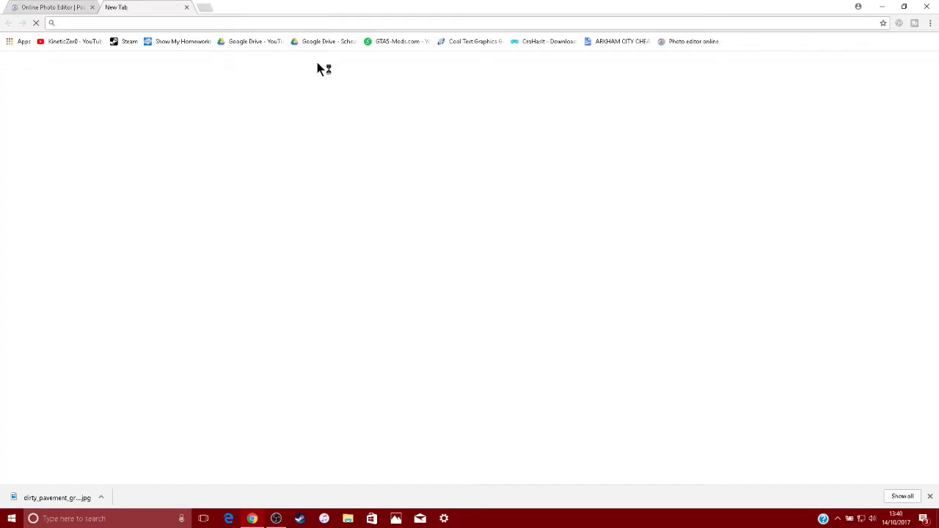
text(obs)
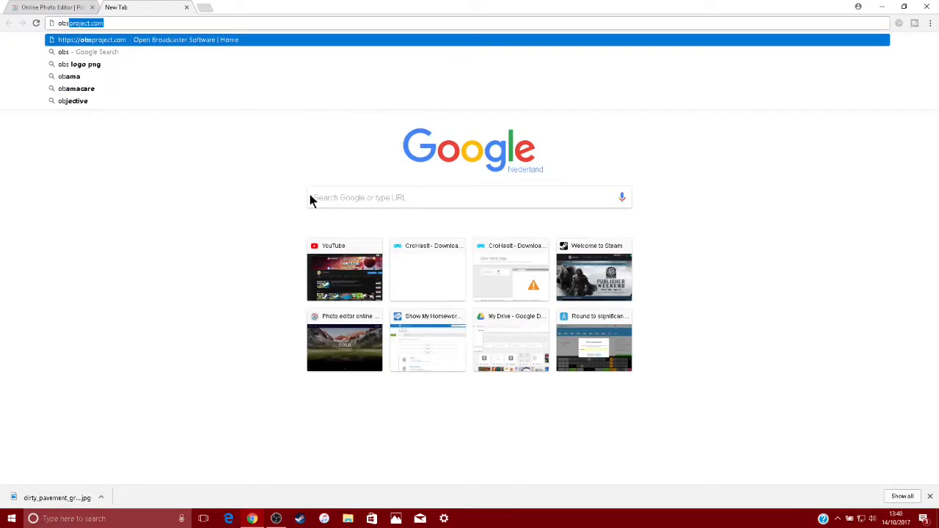
text( logo)
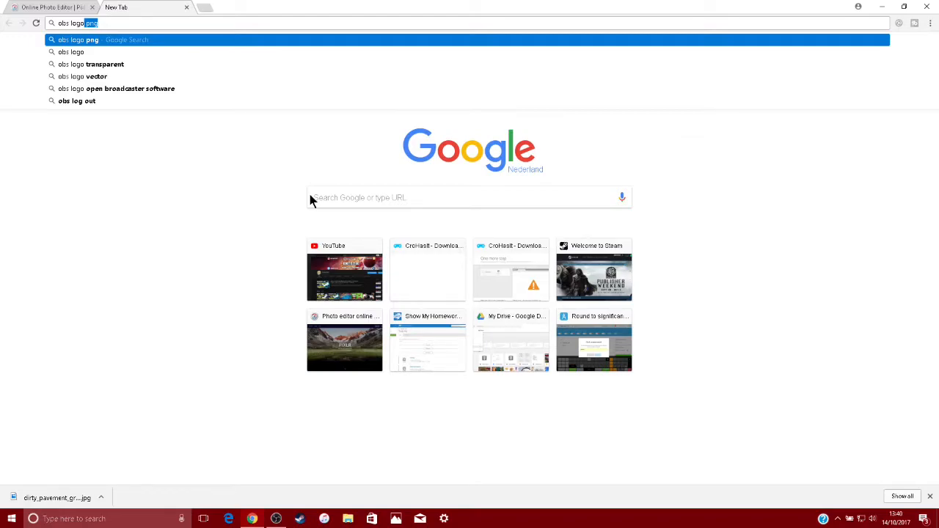
key(Return)
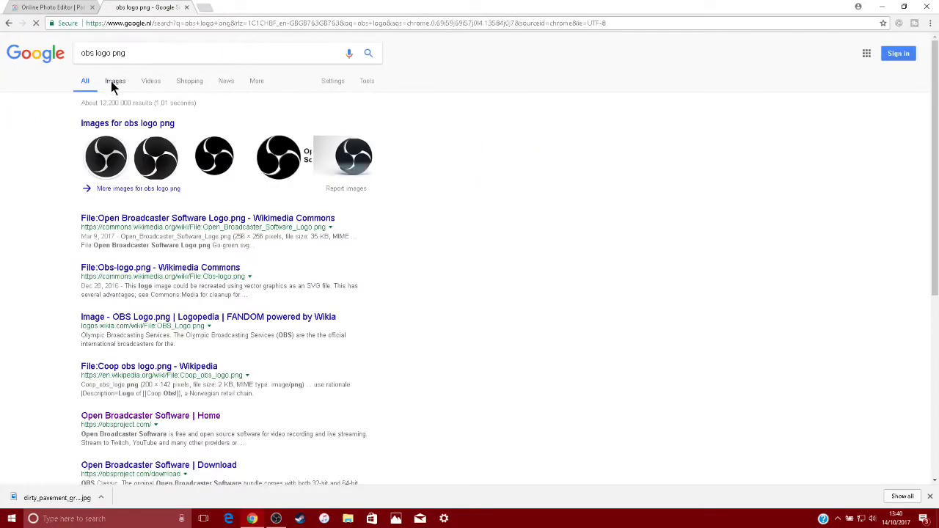
click(111, 85)
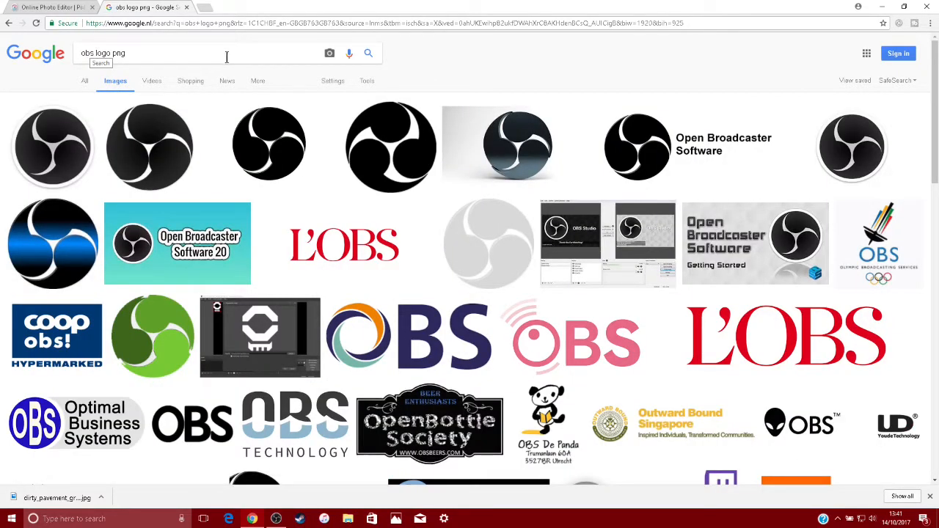
Step: Preview the 577 × 577 black OBS Studio logo by Drewsif Designs and save it as a PNG in Pictures
click(150, 160)
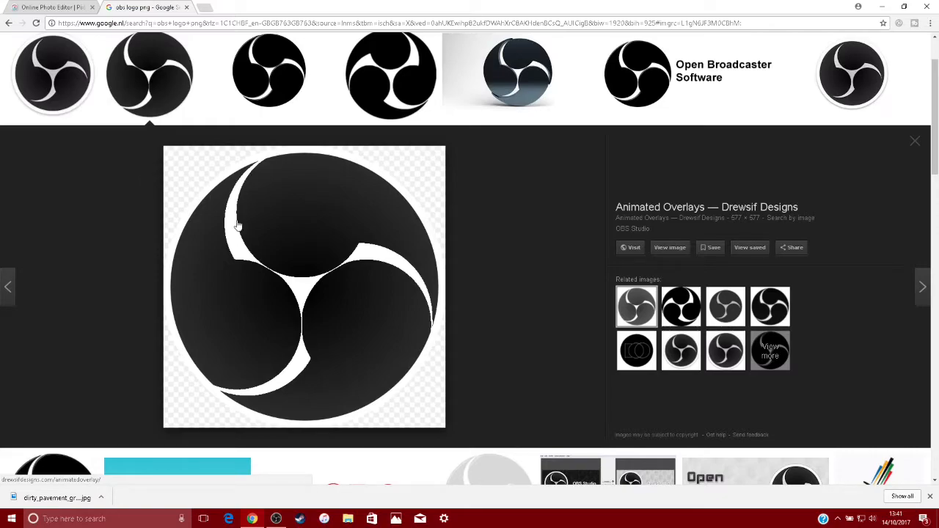
right_click(313, 251)
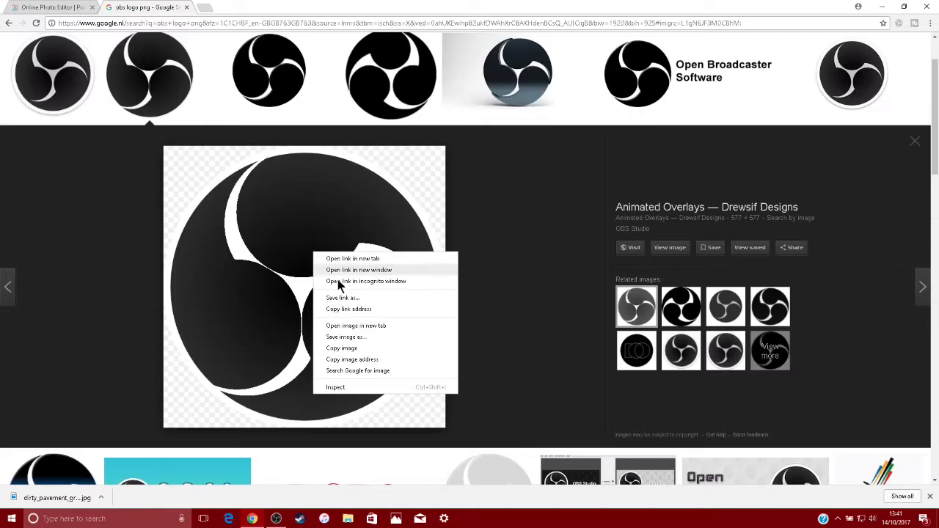
click(369, 339)
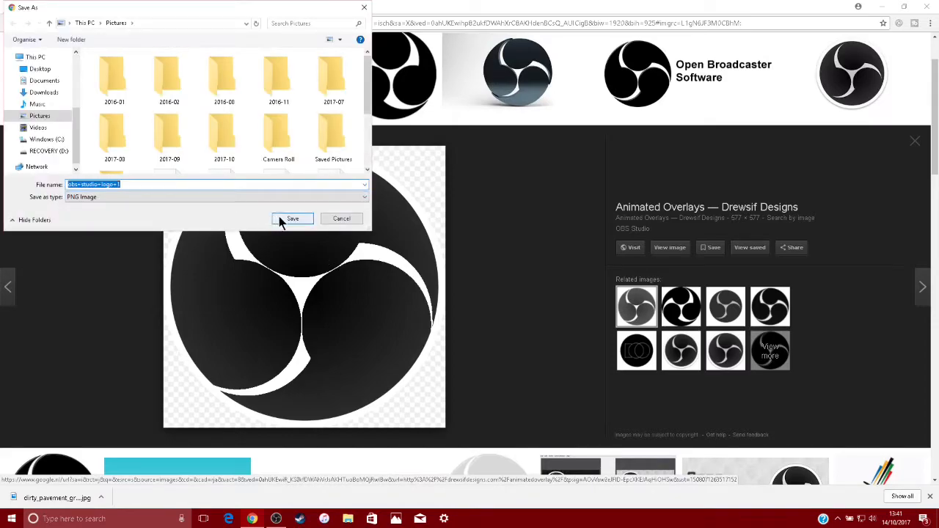
click(288, 219)
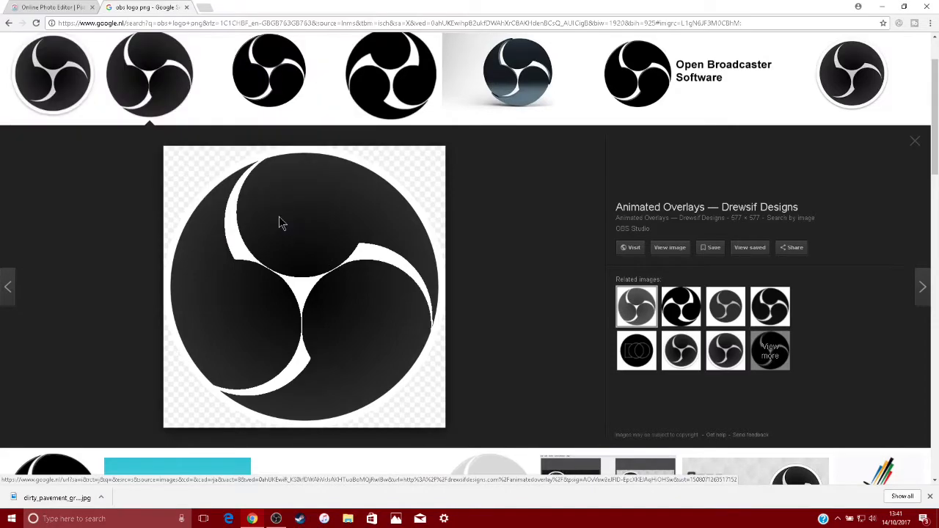
Step: Switch to the Pixlr Editor tab and open the obs+studio+logo+1 image from the Pictures folder
click(53, 6)
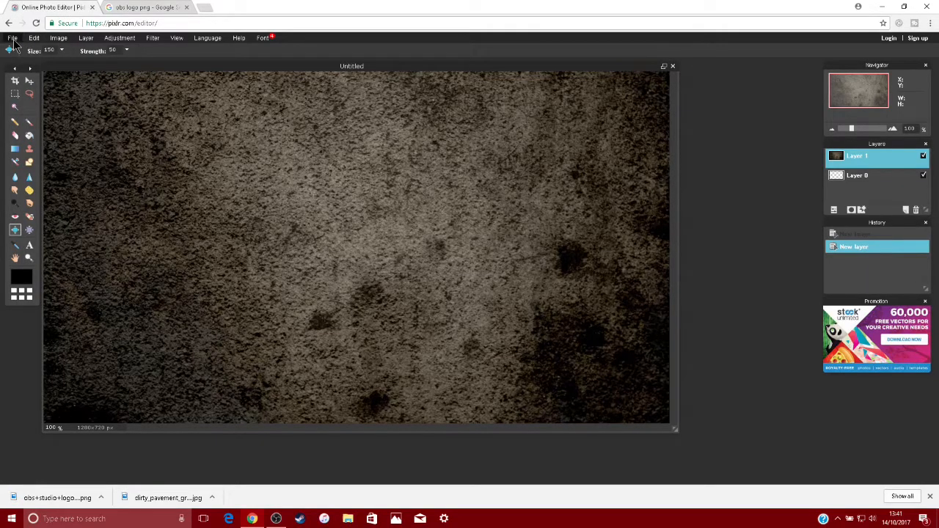
click(13, 39)
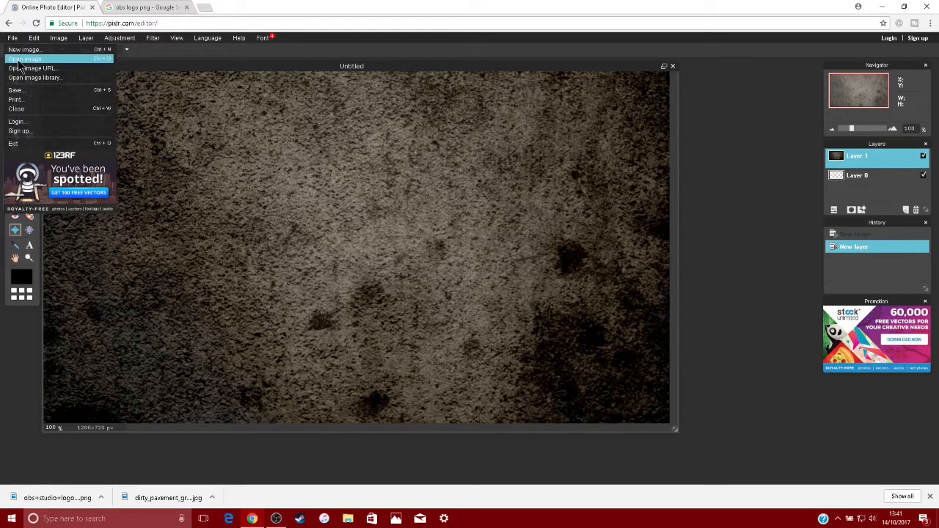
click(20, 63)
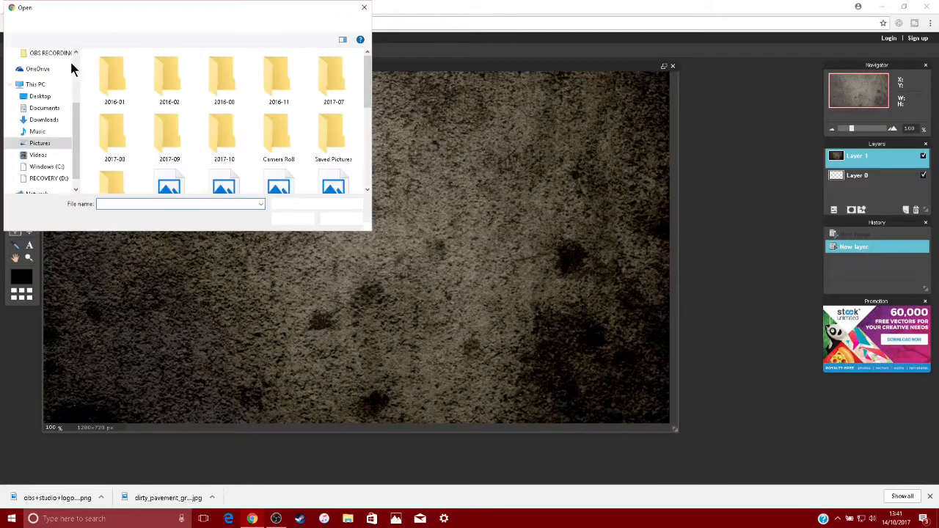
scroll(251, 105, down, 3)
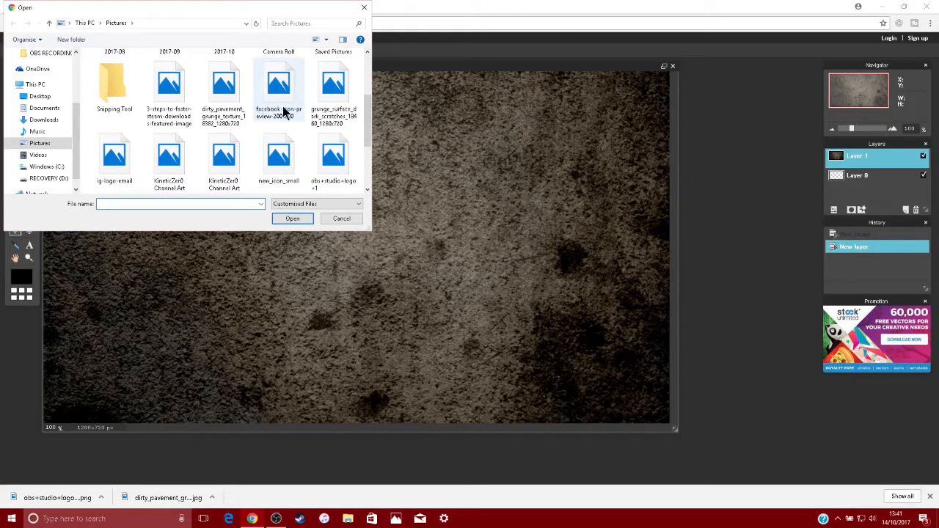
click(331, 160)
click(295, 219)
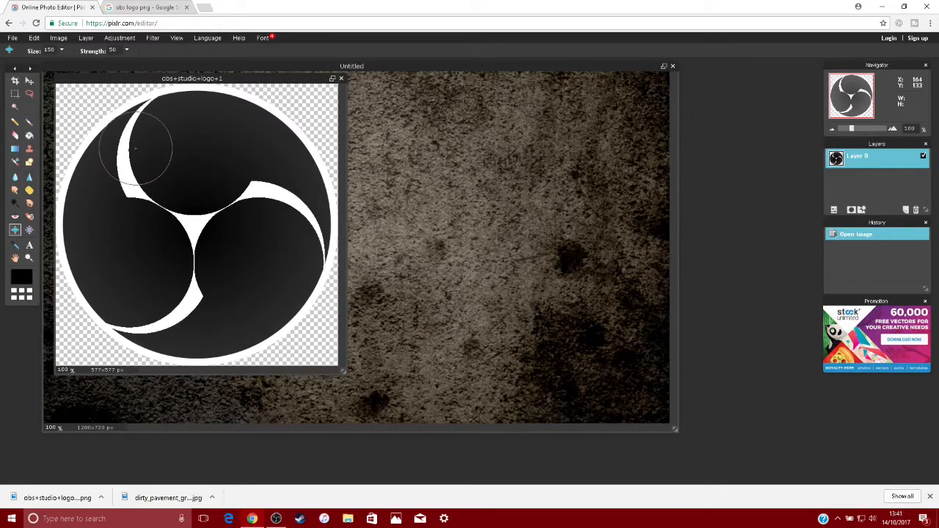
Step: Copy the entire OBS logo, paste it as a new layer over the grunge background, and enlarge the layer list
key(ctrl+a)
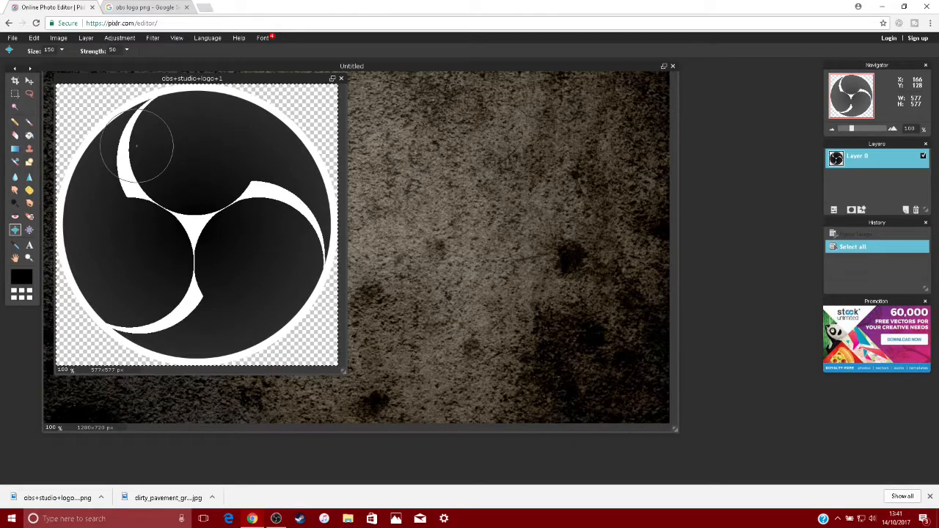
click(484, 68)
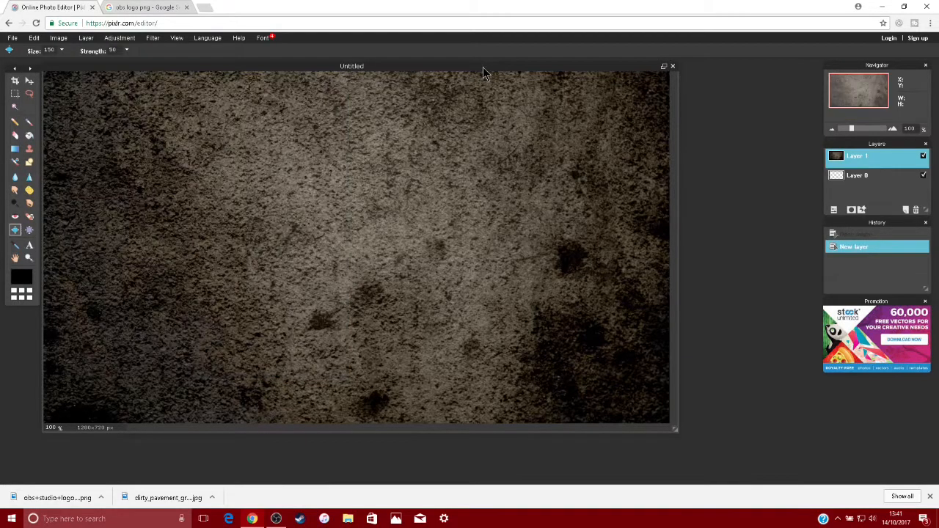
key(ctrl+v)
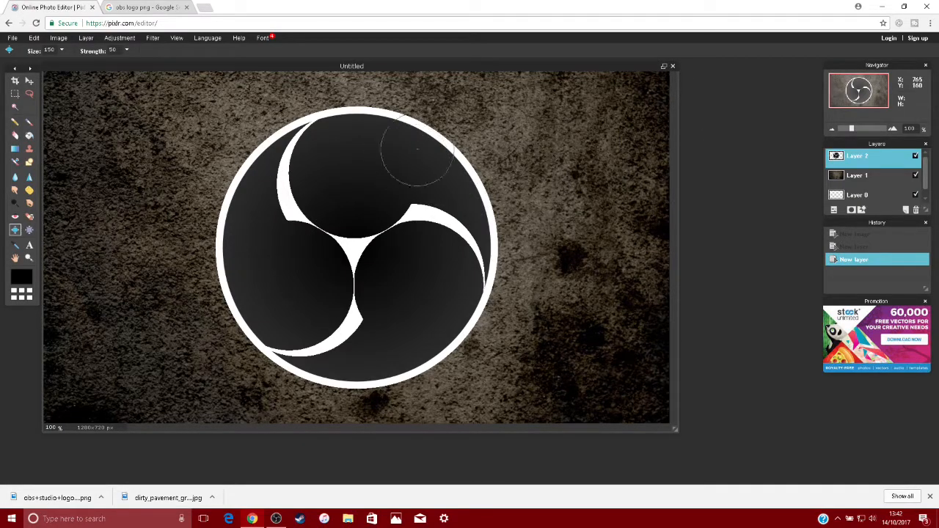
drag(925, 211, 923, 286)
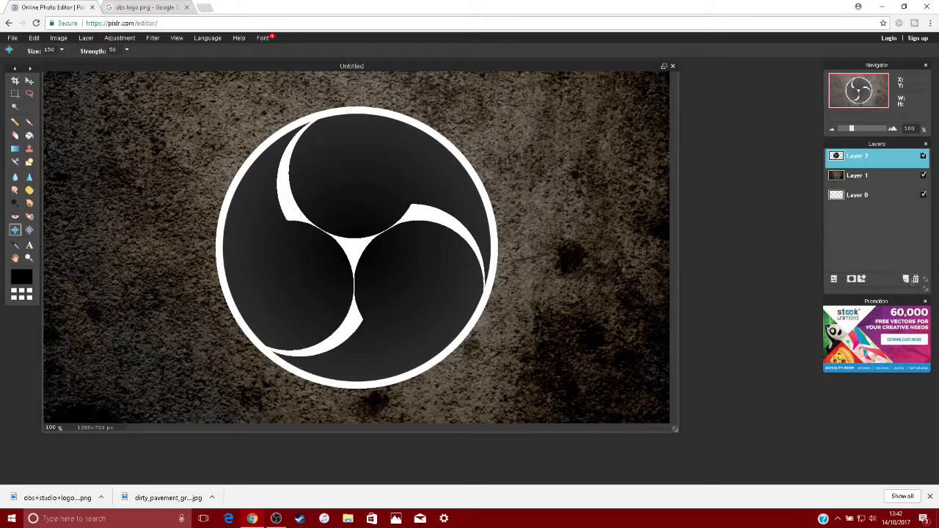
Step: Apply a Gaussian blur with an amount of 50 to the grunge texture on Layer 1
click(868, 179)
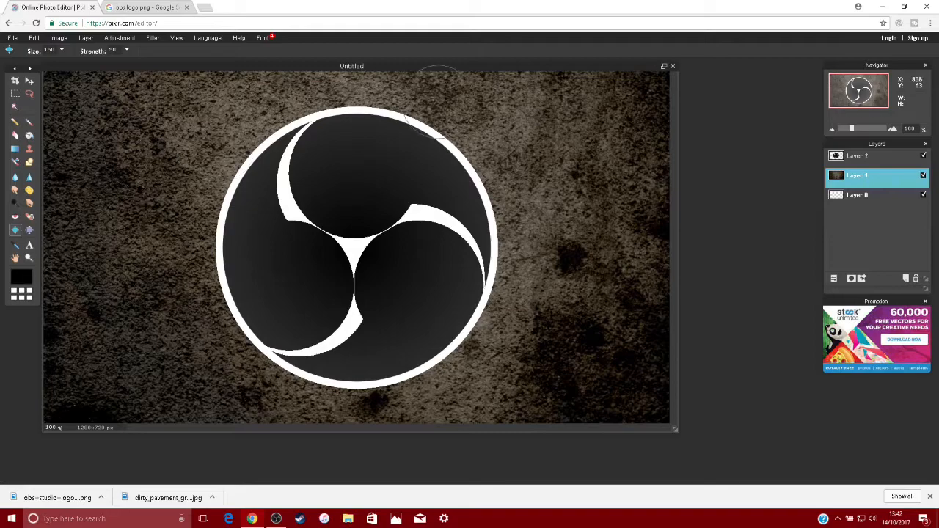
click(120, 40)
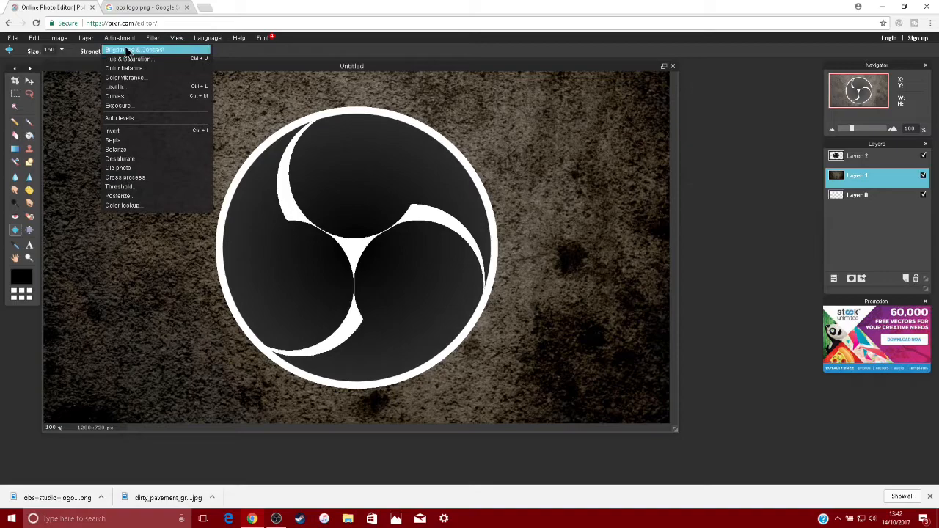
mouse_move(153, 41)
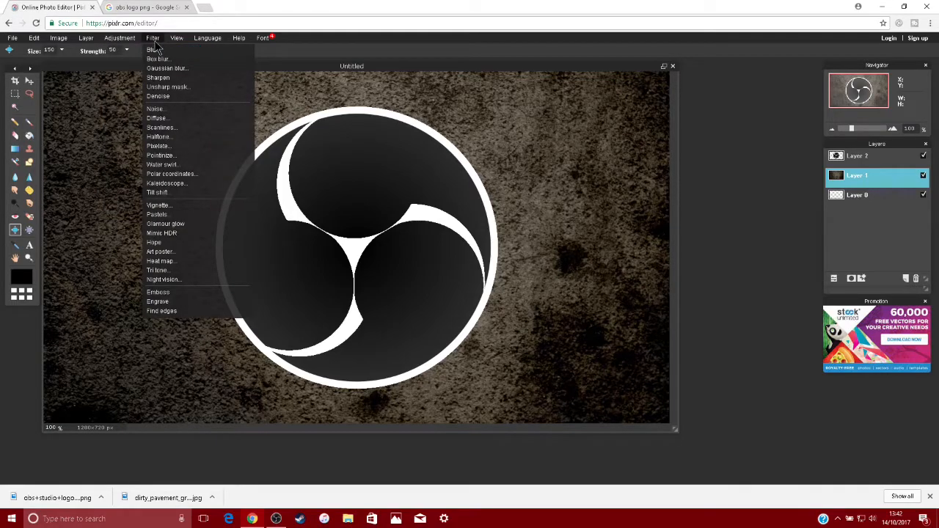
click(190, 68)
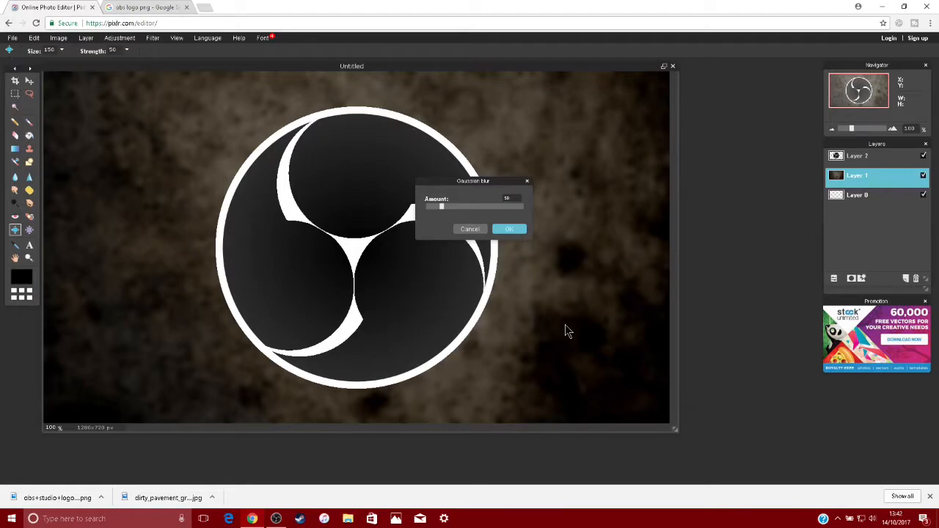
click(507, 230)
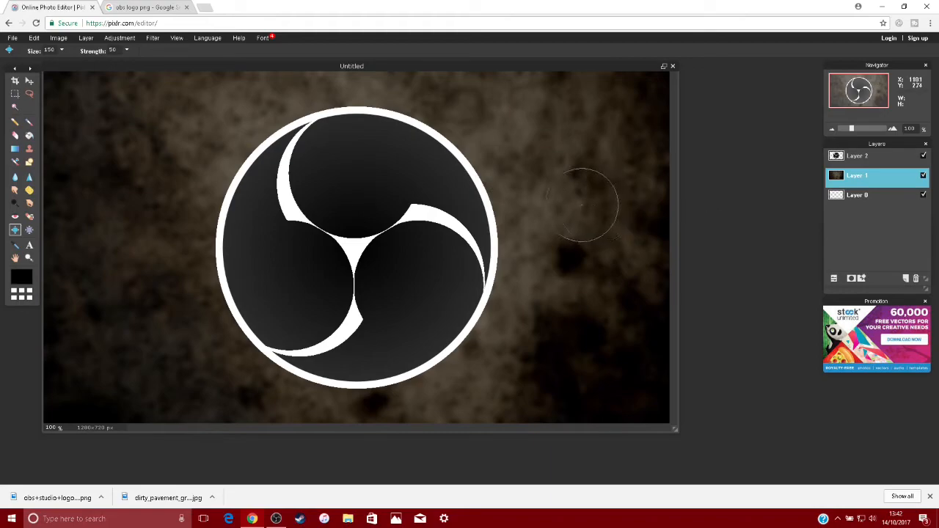
Step: Darken the blurred background layer by setting its brightness to -9
scroll(583, 206, down, 1)
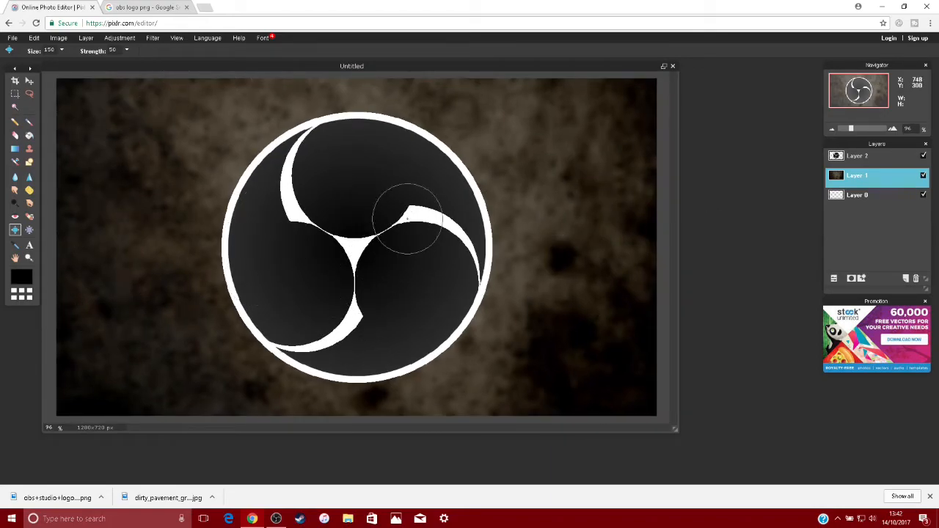
click(120, 38)
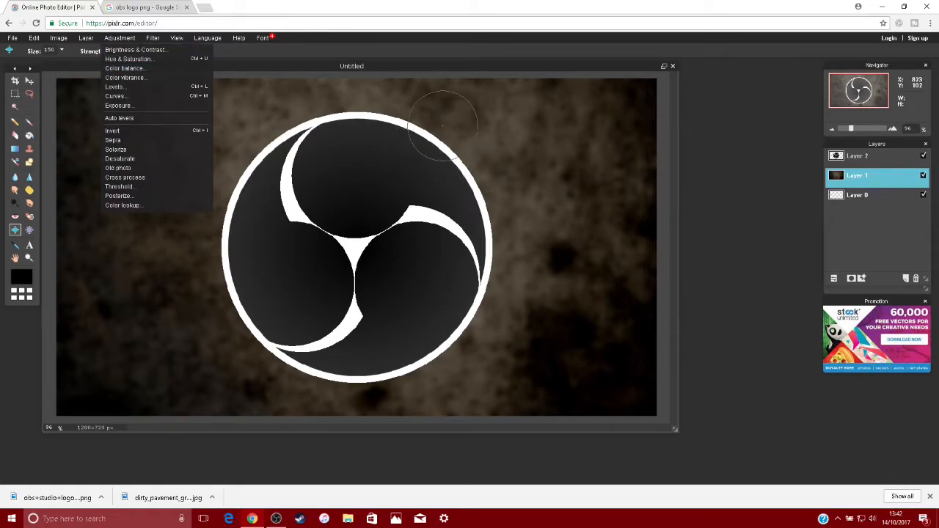
click(124, 41)
click(124, 41)
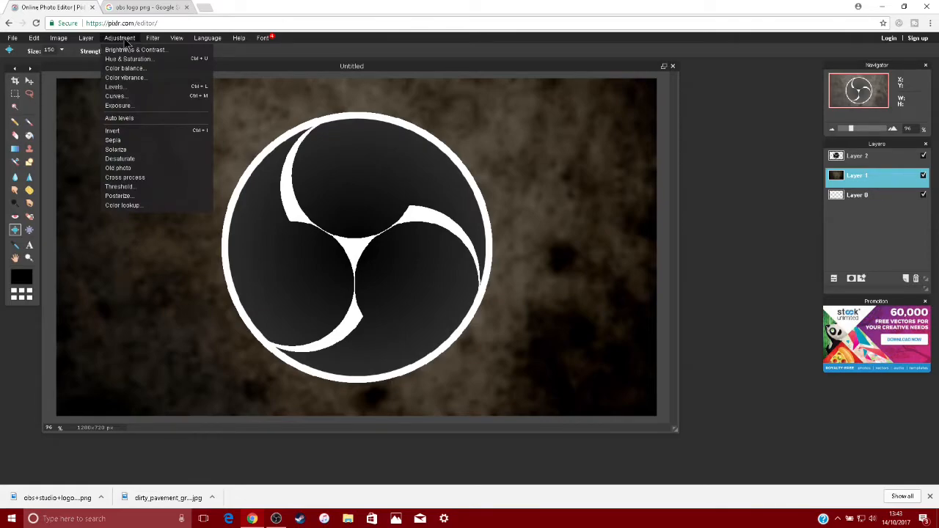
click(125, 50)
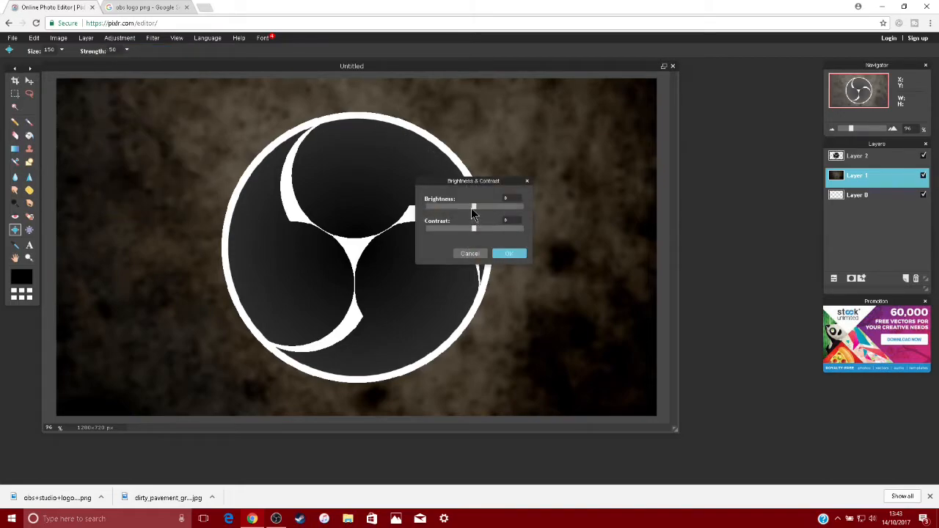
mouse_move(474, 208)
mouse_down()
mouse_move(493, 211)
mouse_move(469, 204)
mouse_up()
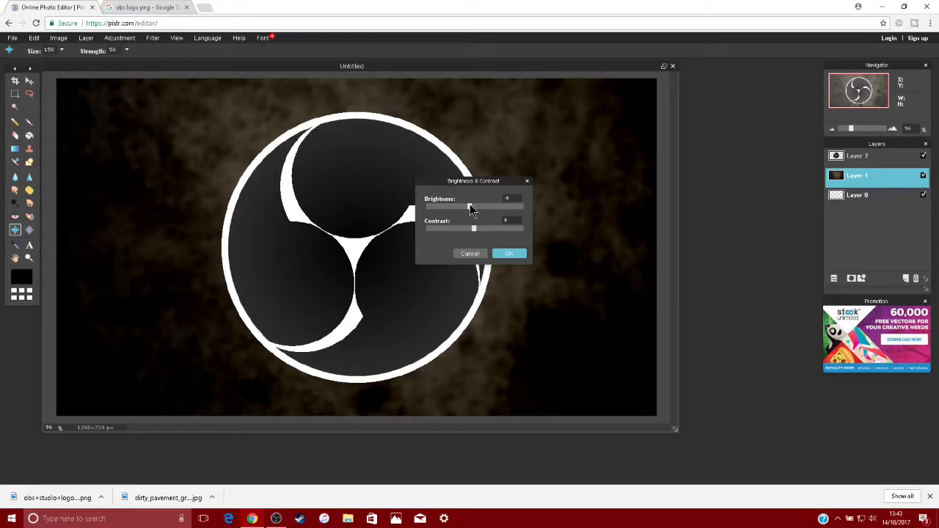
click(510, 254)
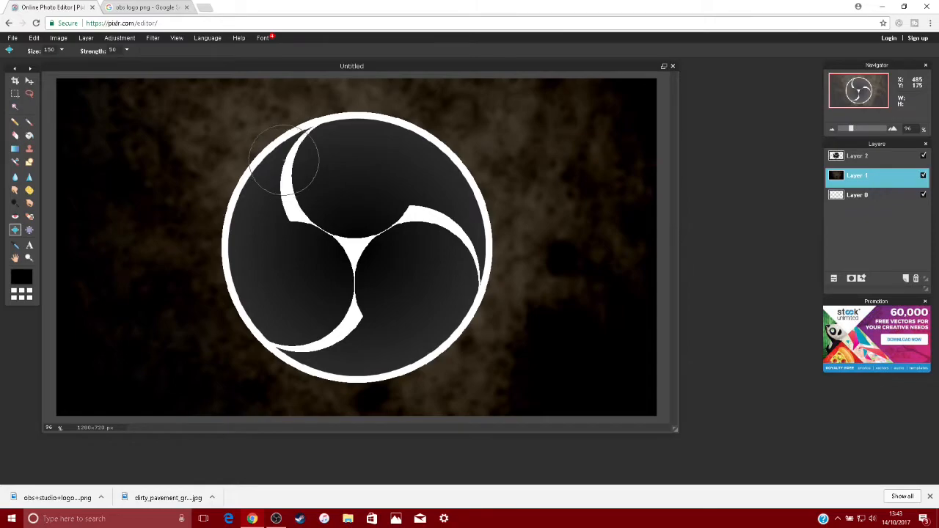
Step: Select the logo's Layer 2 and move the logo to the right half of the canvas with the Move tool
click(865, 156)
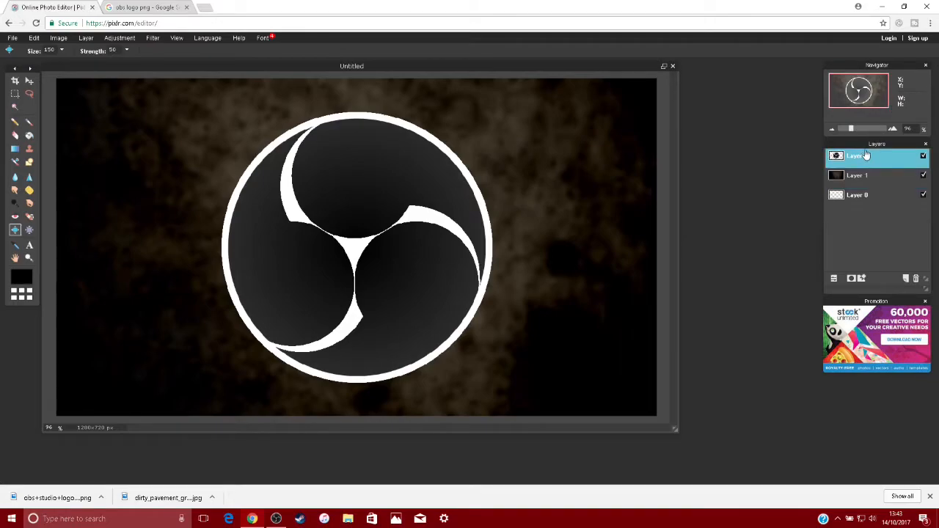
click(29, 84)
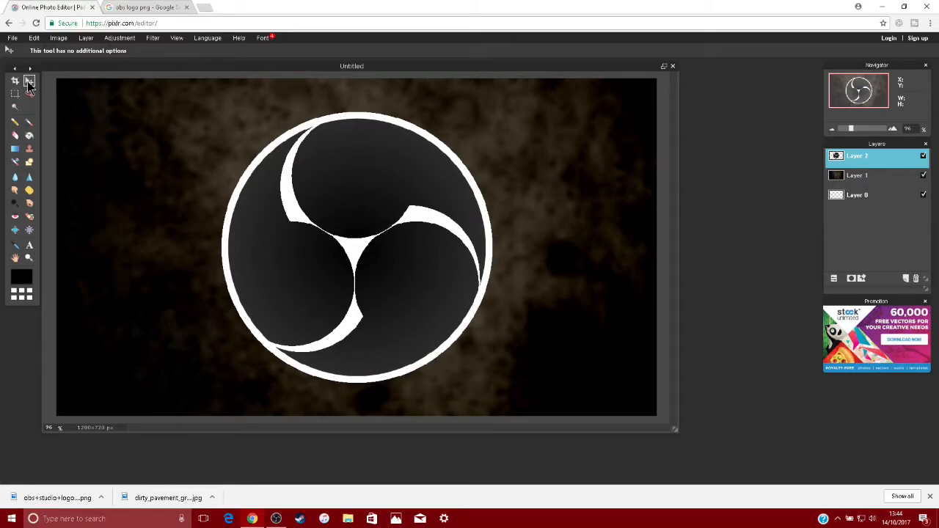
drag(341, 189, 503, 210)
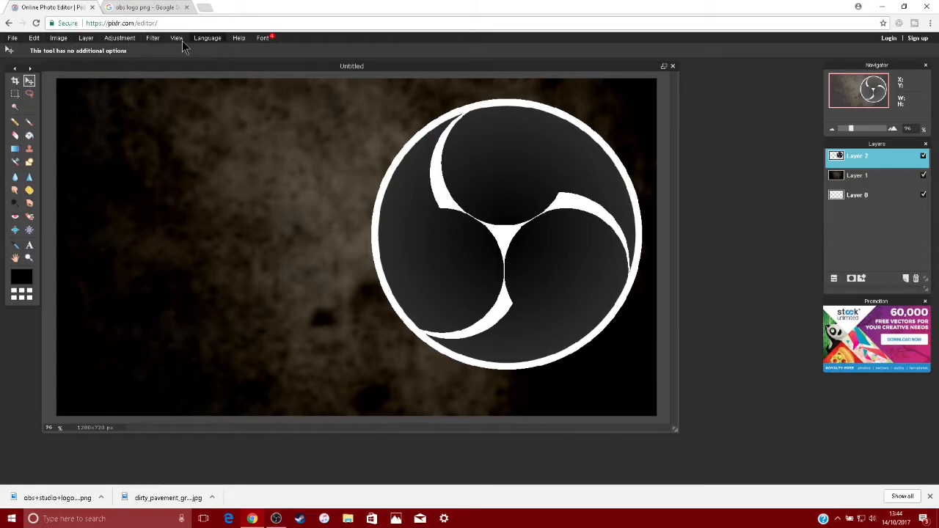
Step: Free transform the logo, enlarging it proportionally until it slightly exceeds the canvas height and runs past the right edge
click(34, 38)
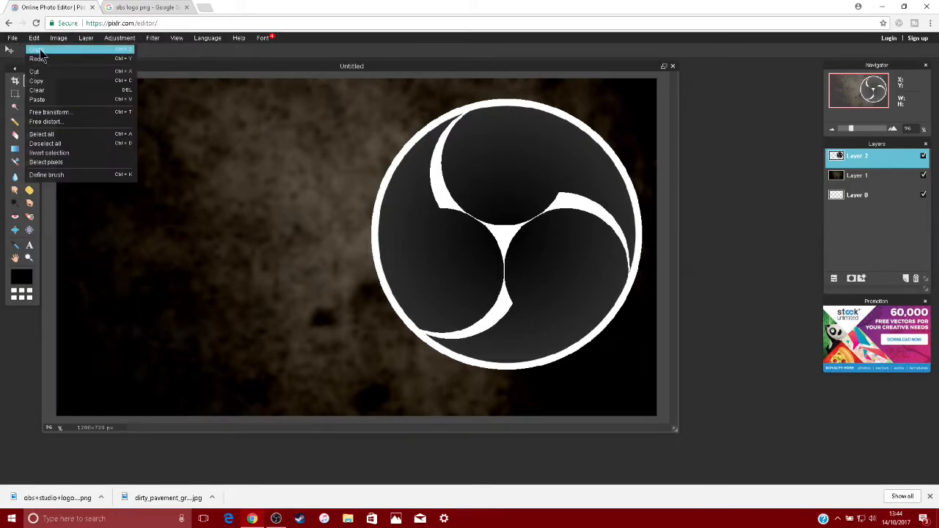
click(92, 117)
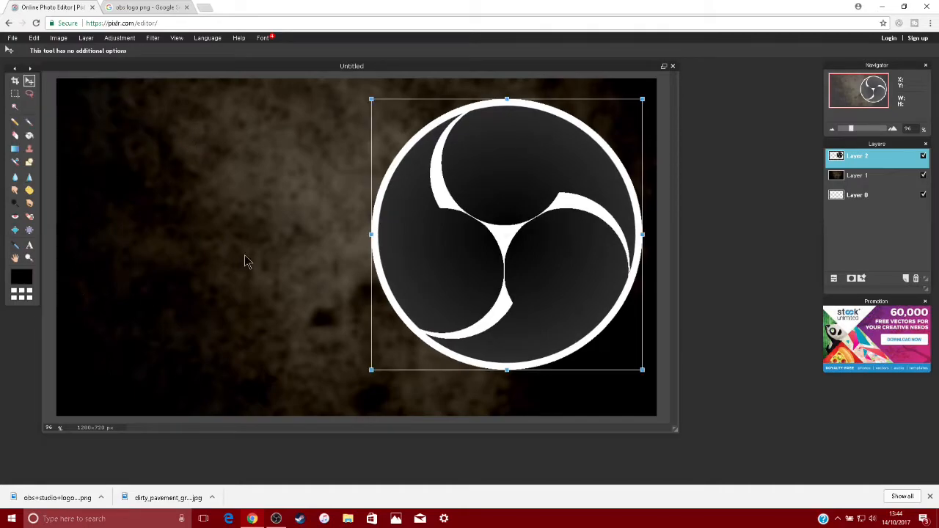
mouse_move(556, 277)
mouse_down()
mouse_move(556, 249)
mouse_move(556, 272)
mouse_up()
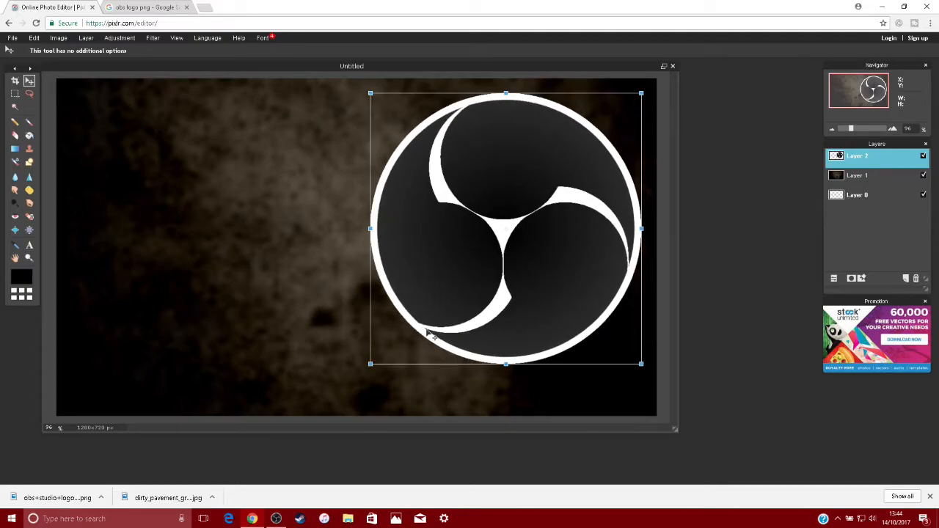
drag(370, 364, 341, 393)
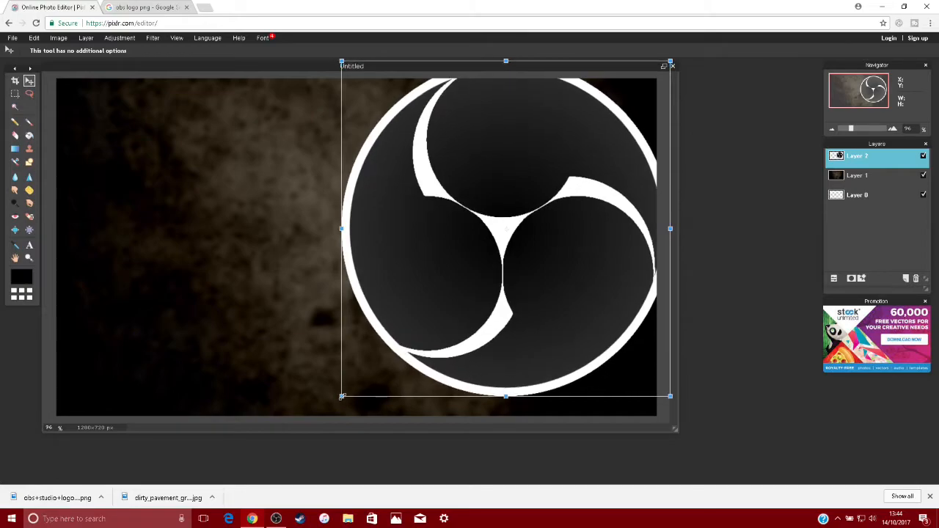
drag(489, 329, 488, 349)
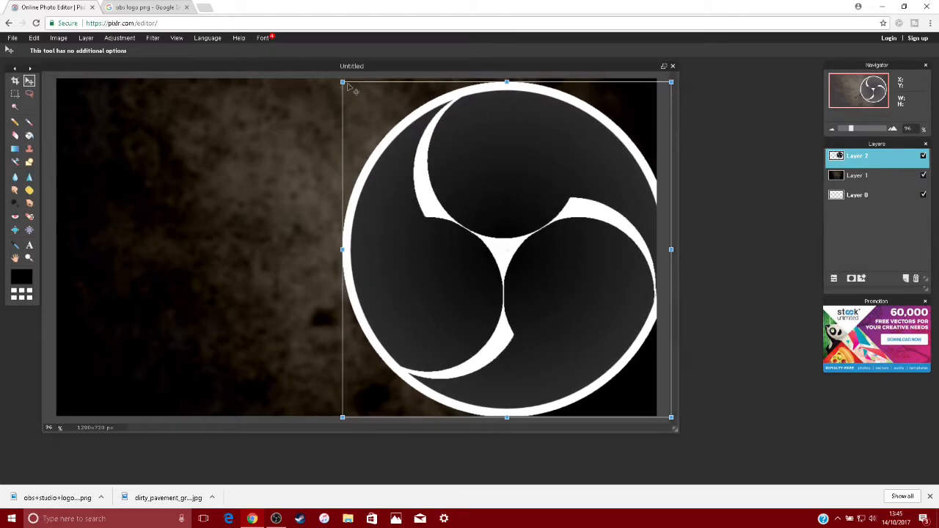
drag(343, 83, 332, 77)
drag(582, 157, 583, 158)
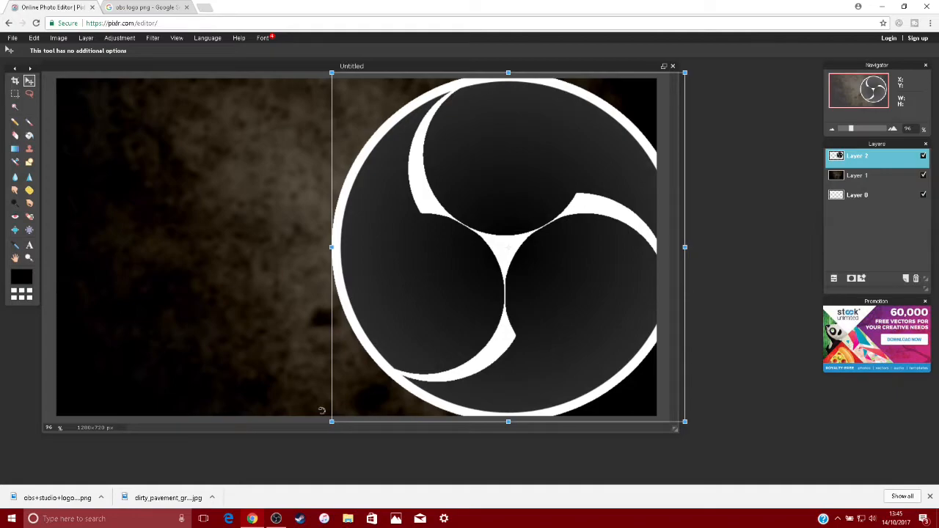
Step: Rotate the logo slightly counterclockwise and apply the free transform
drag(322, 410, 393, 426)
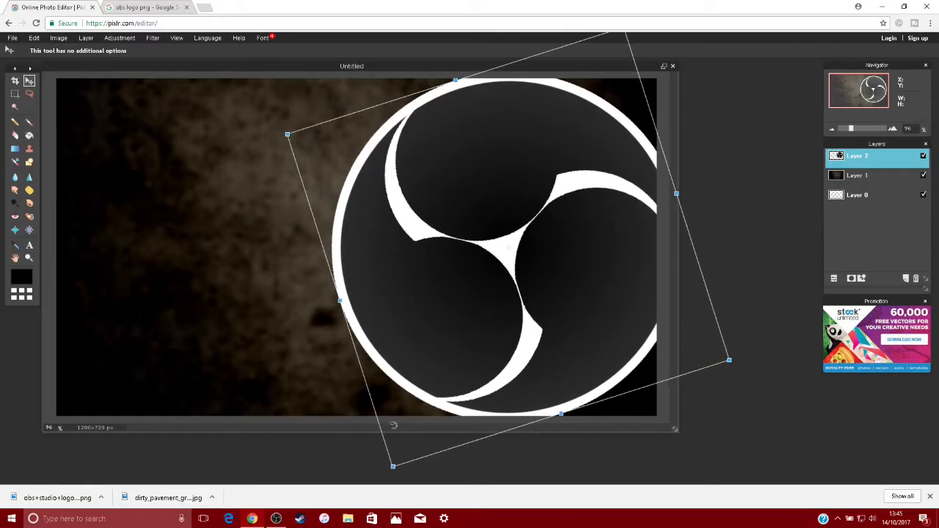
click(739, 417)
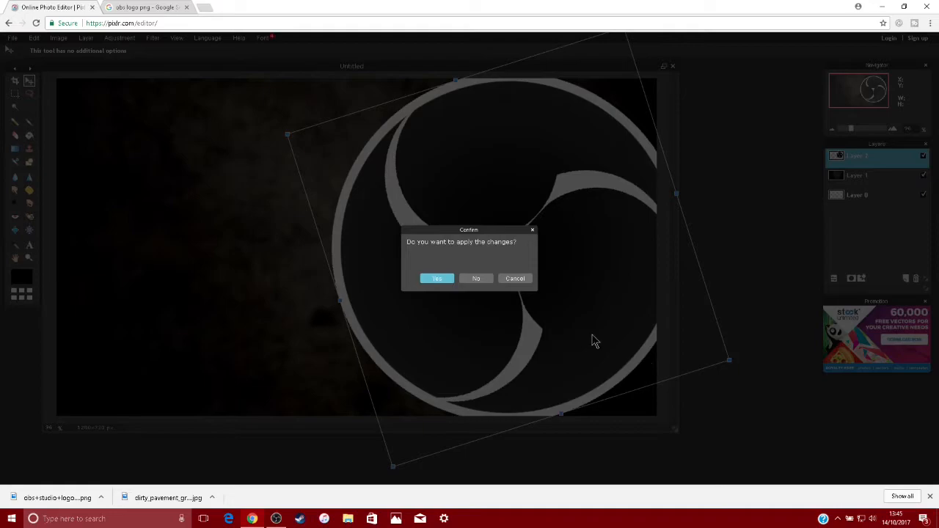
click(449, 278)
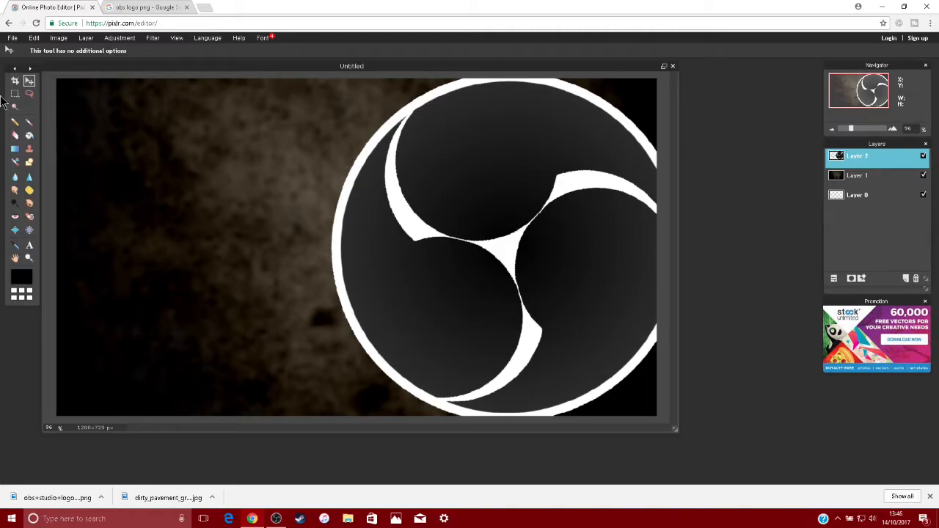
Step: Add the text "BEST OBS" on the dark area beside the logo, using the Komika Axis font
click(30, 247)
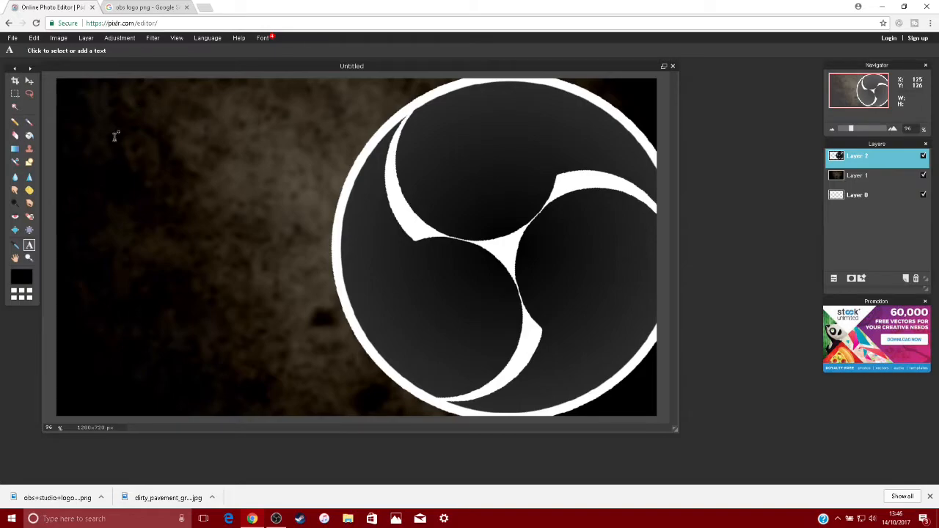
click(201, 137)
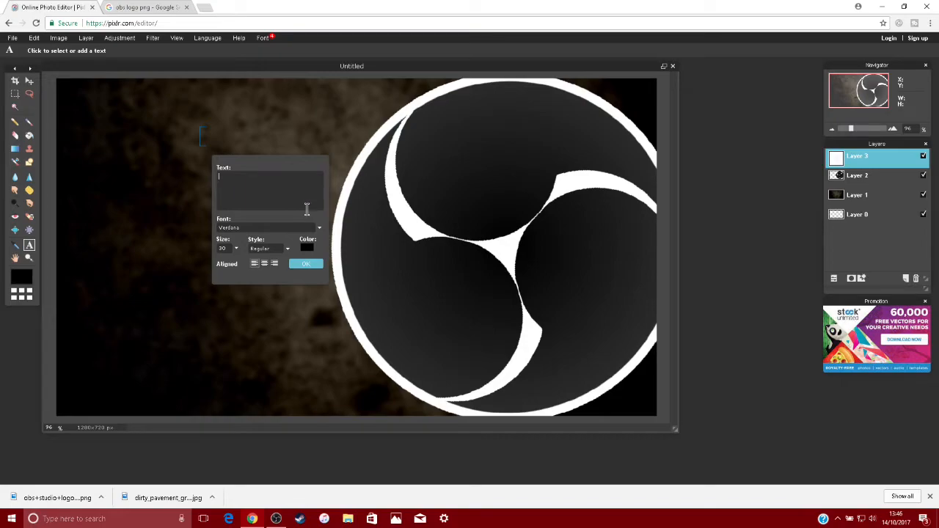
text(BEST OBS)
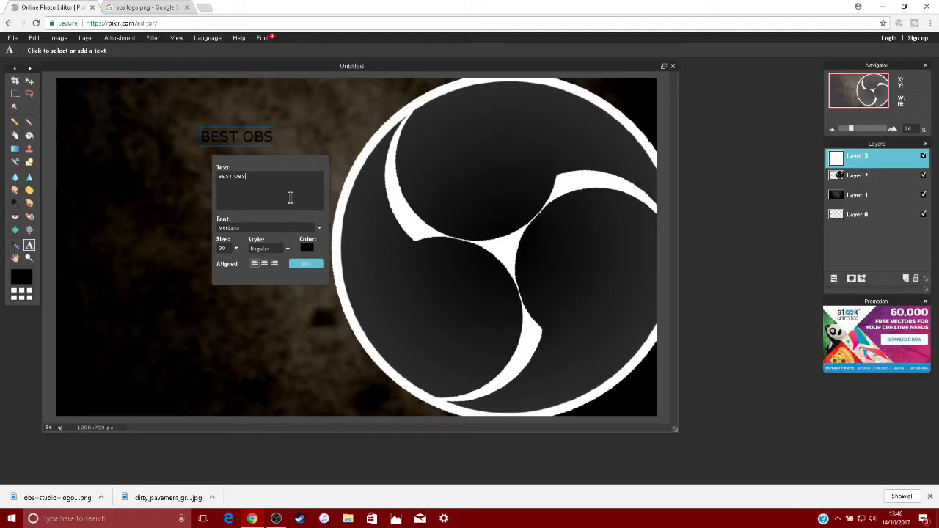
click(253, 228)
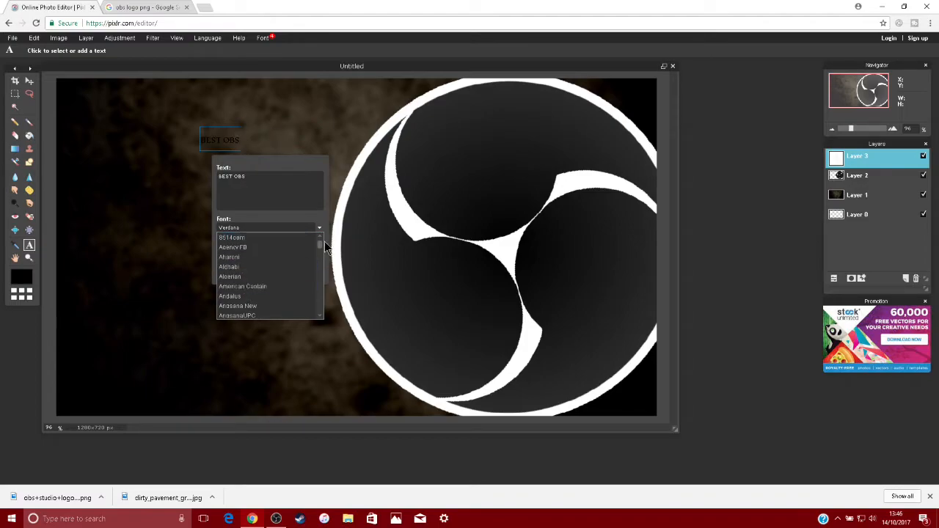
drag(320, 251, 320, 275)
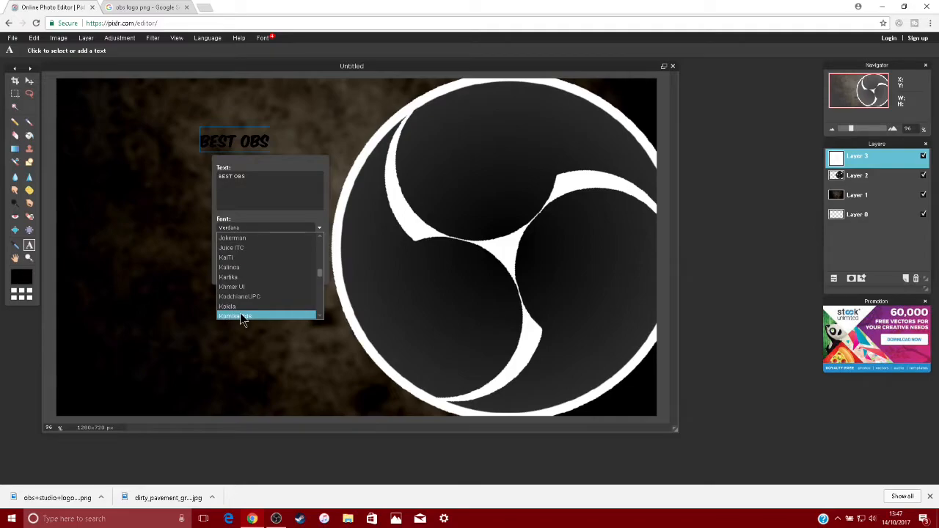
click(240, 313)
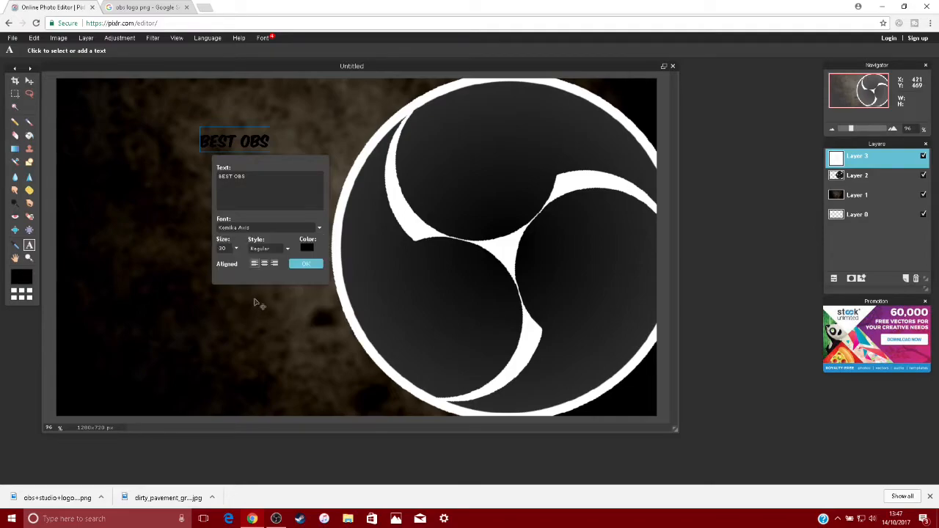
Step: Colour the "BEST OBS" text white, set its size to 100 and confirm the text
click(307, 250)
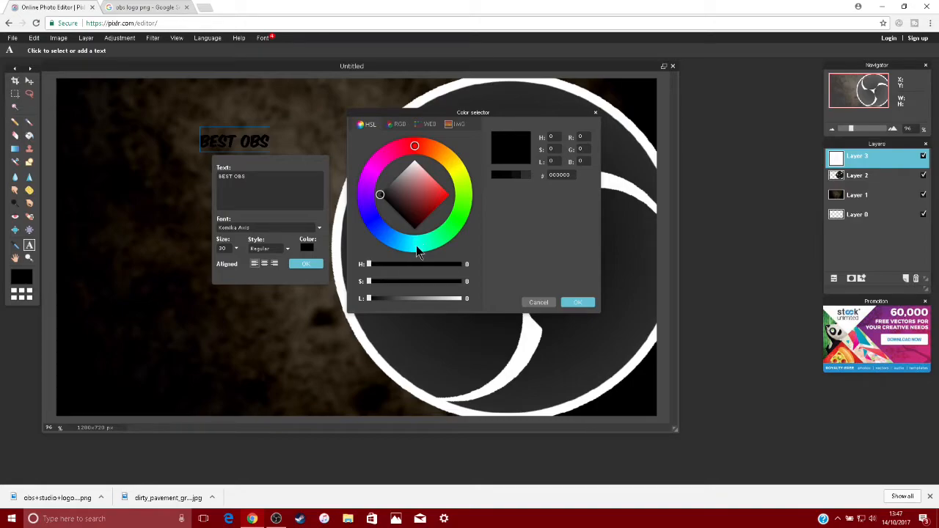
drag(389, 301, 482, 303)
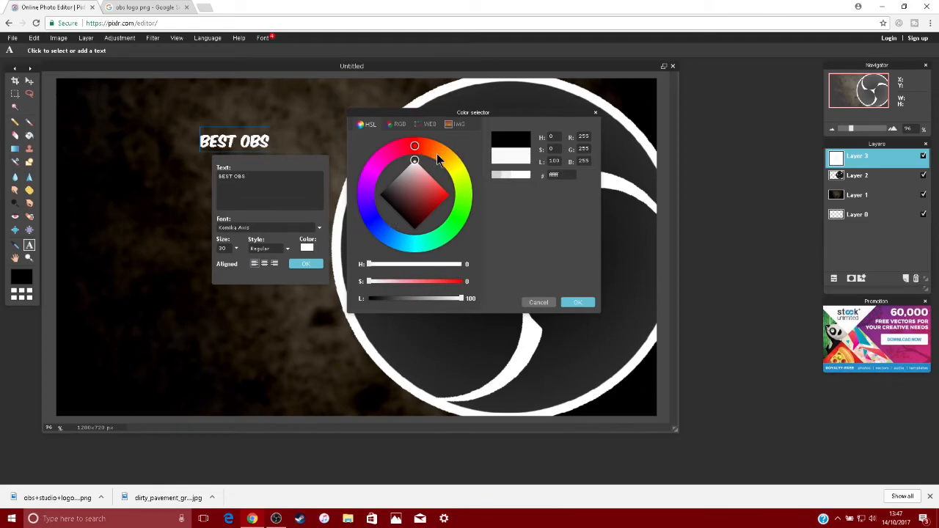
click(576, 301)
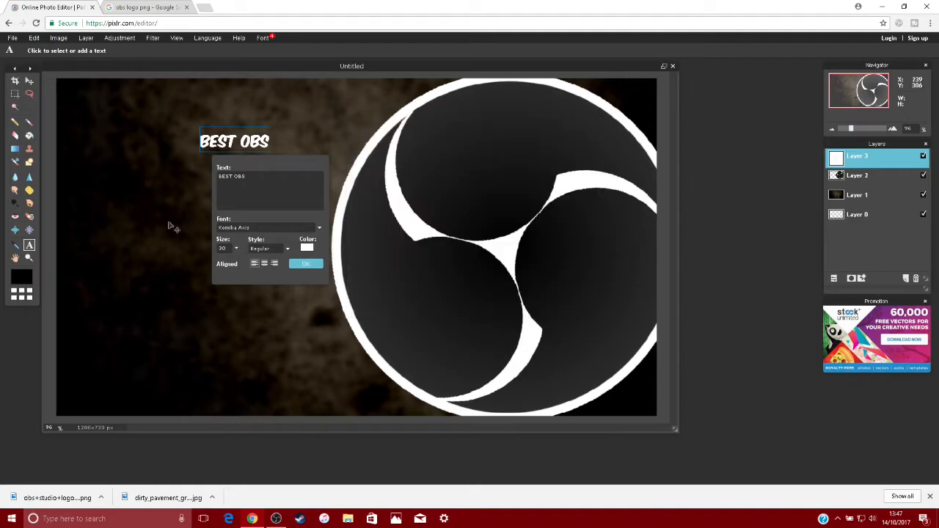
click(235, 249)
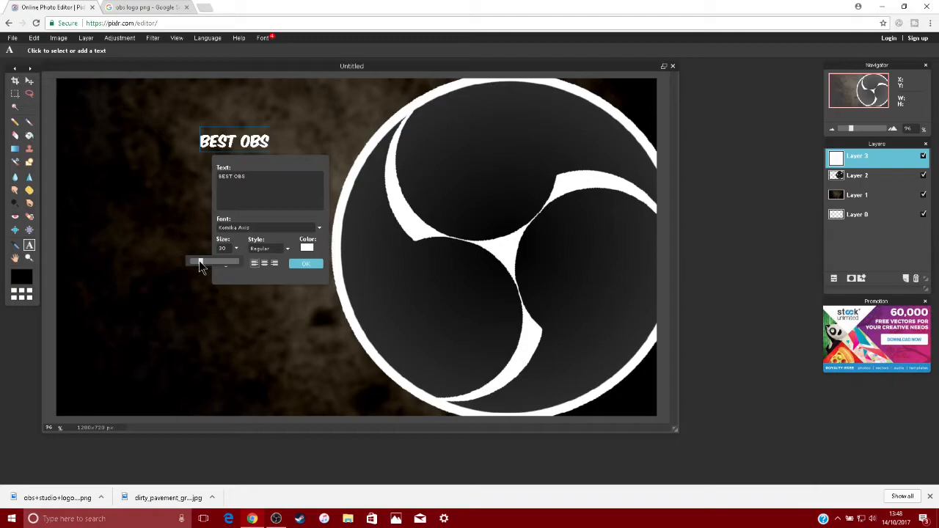
drag(201, 262, 280, 261)
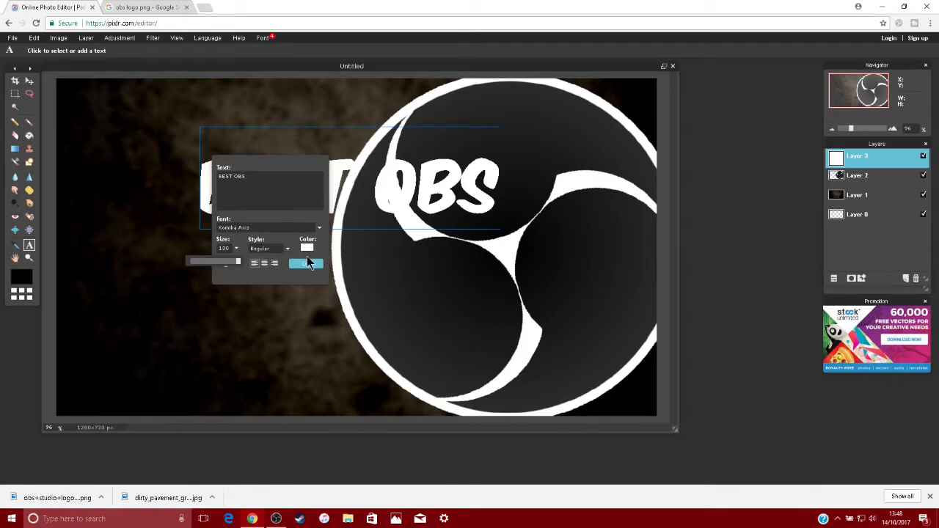
click(300, 265)
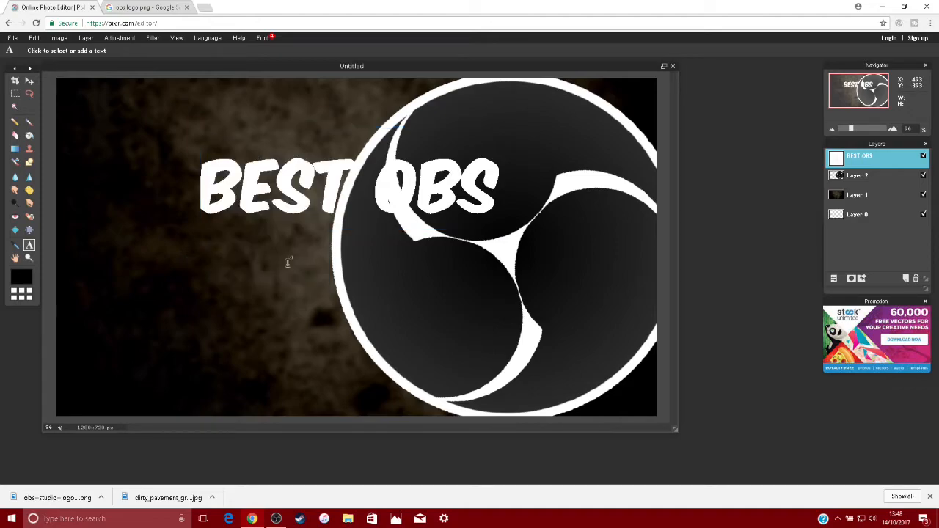
Step: Move the "BEST OBS" text into the upper-left corner of the canvas with the Move tool
click(30, 81)
drag(412, 217, 280, 160)
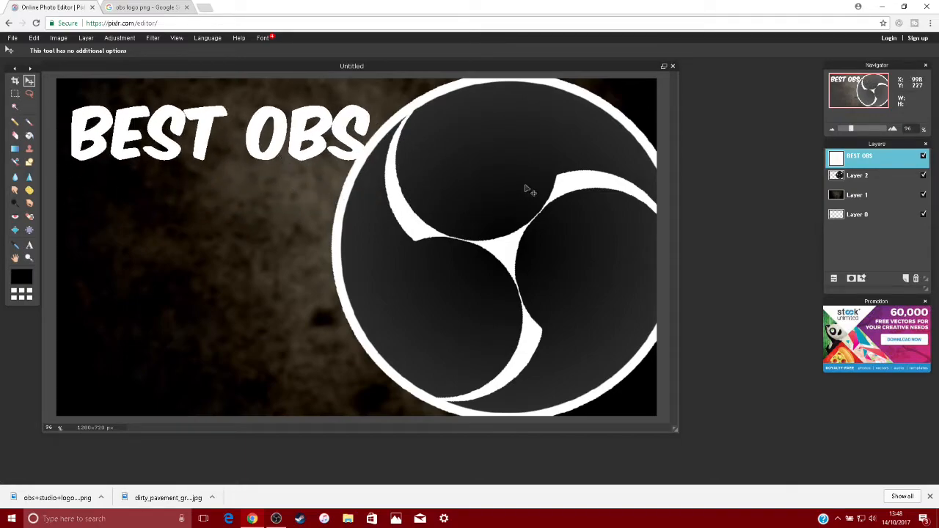
mouse_move(210, 135)
mouse_down()
mouse_move(218, 103)
mouse_move(213, 121)
mouse_up()
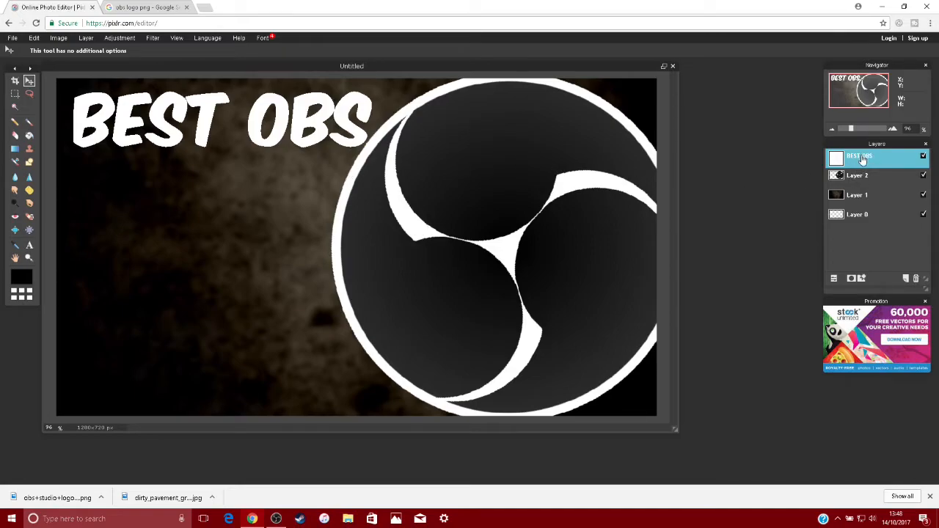
Step: Rasterize the "BEST OBS" text layer
right_click(863, 161)
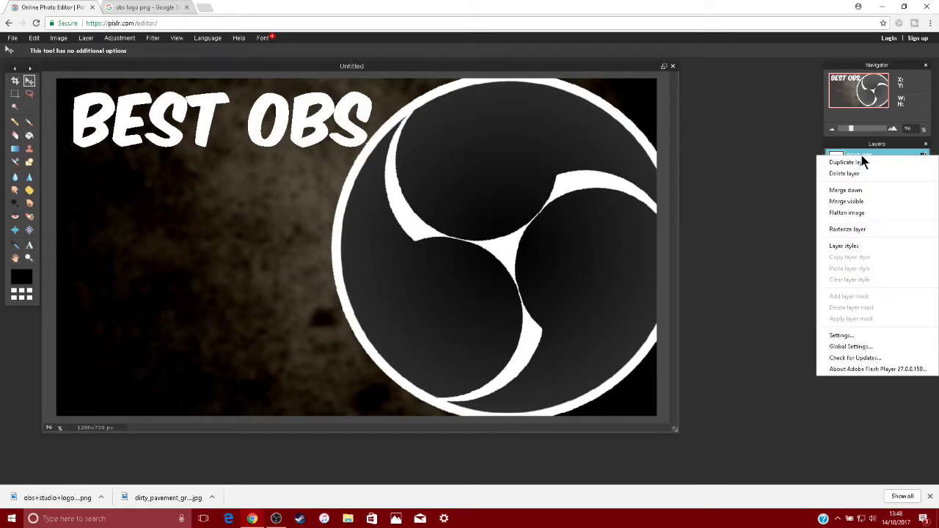
click(860, 228)
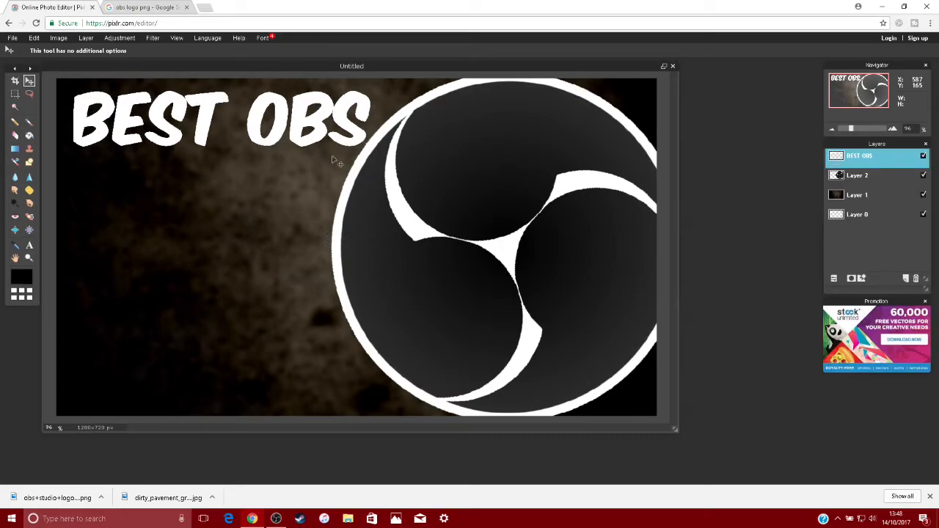
right_click(868, 168)
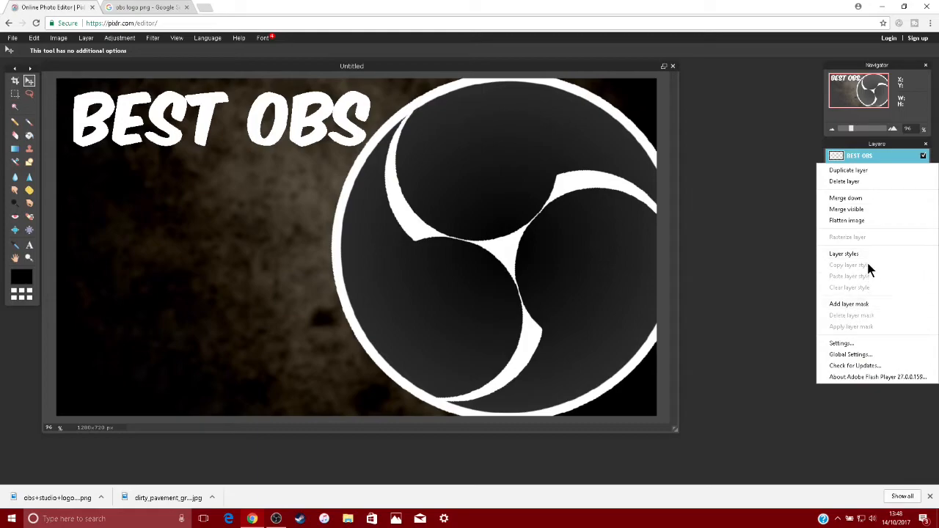
click(730, 212)
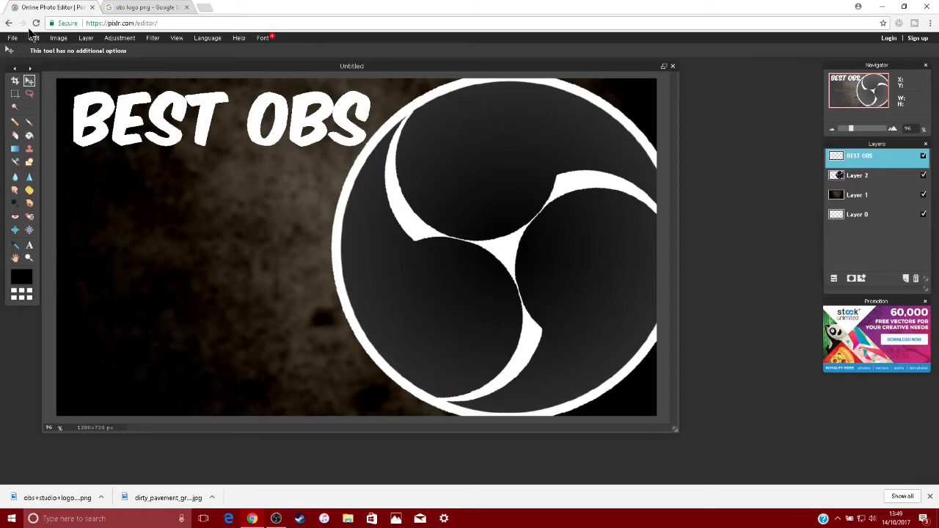
Step: Free transform the "BEST OBS" text, enlarging it until it overlaps the logo, and reposition it just inside the canvas's left edge
click(34, 38)
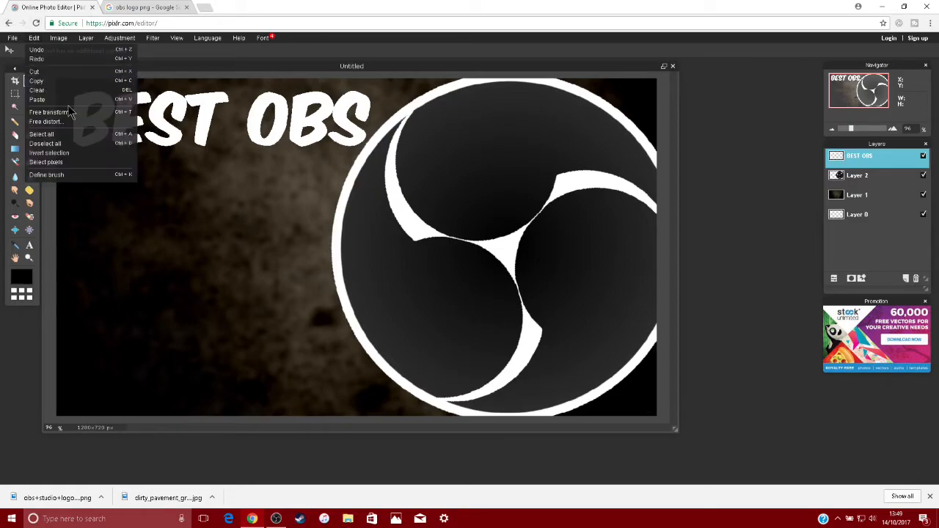
click(49, 112)
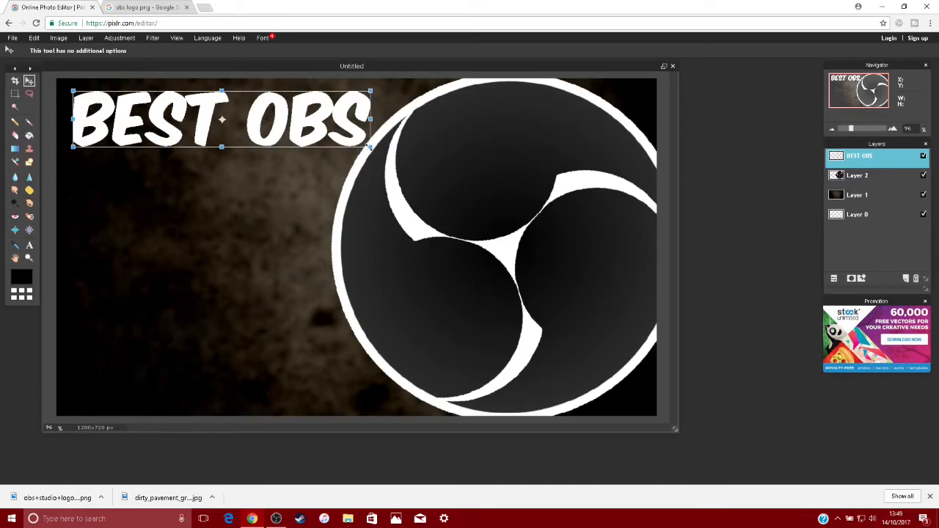
drag(372, 146, 407, 157)
drag(341, 147, 363, 152)
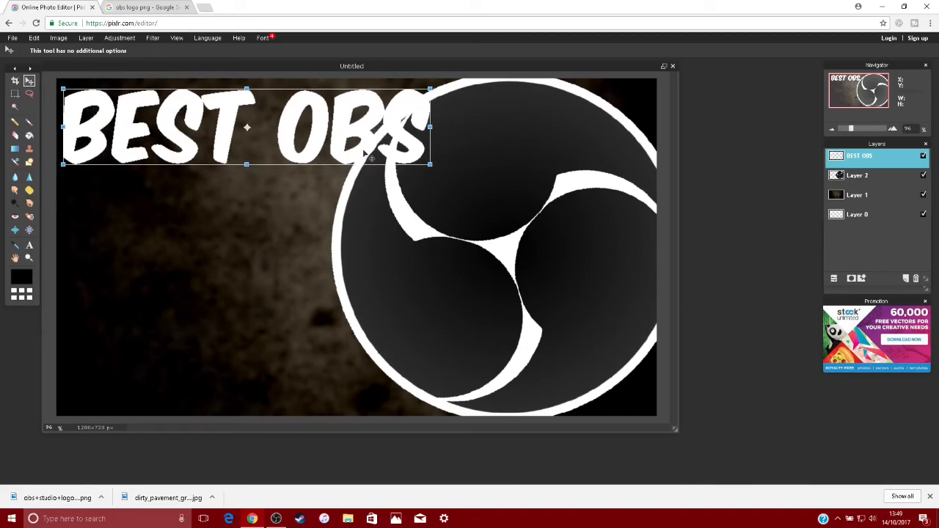
drag(430, 165, 437, 161)
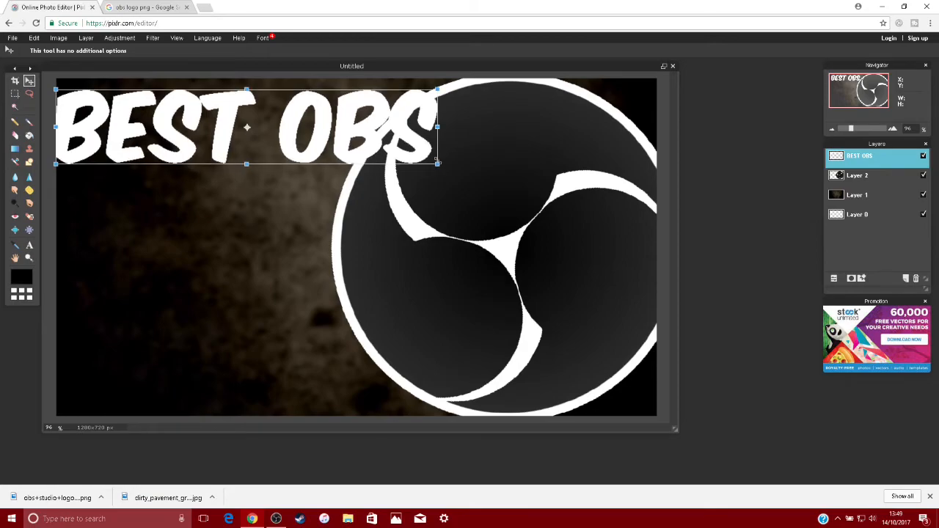
drag(361, 143, 369, 141)
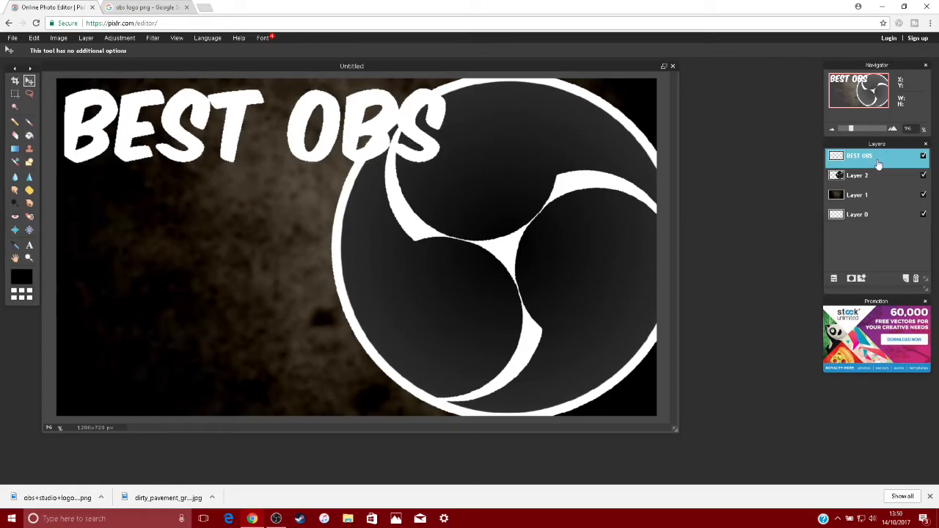
Step: Add an outer glow layer style to the "BEST OBS" layer with maximum hardness and size 11
right_click(878, 164)
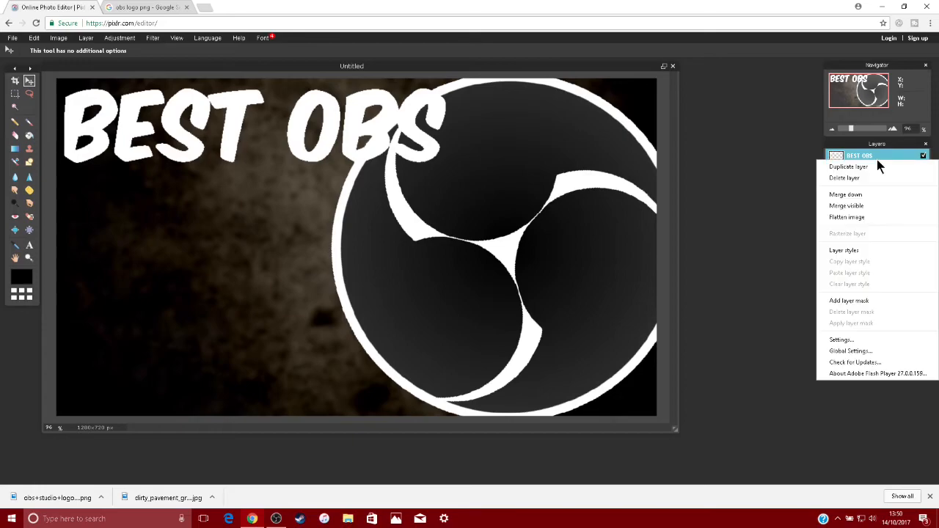
click(860, 249)
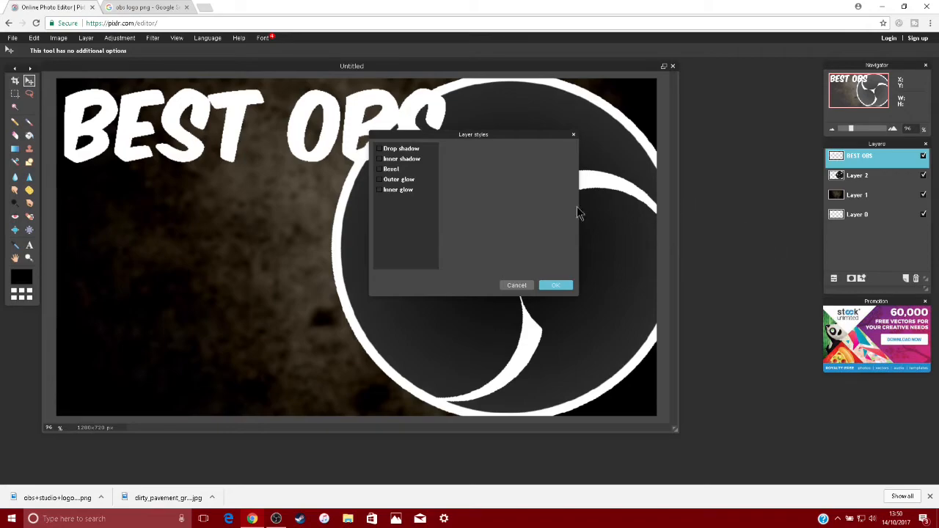
click(398, 180)
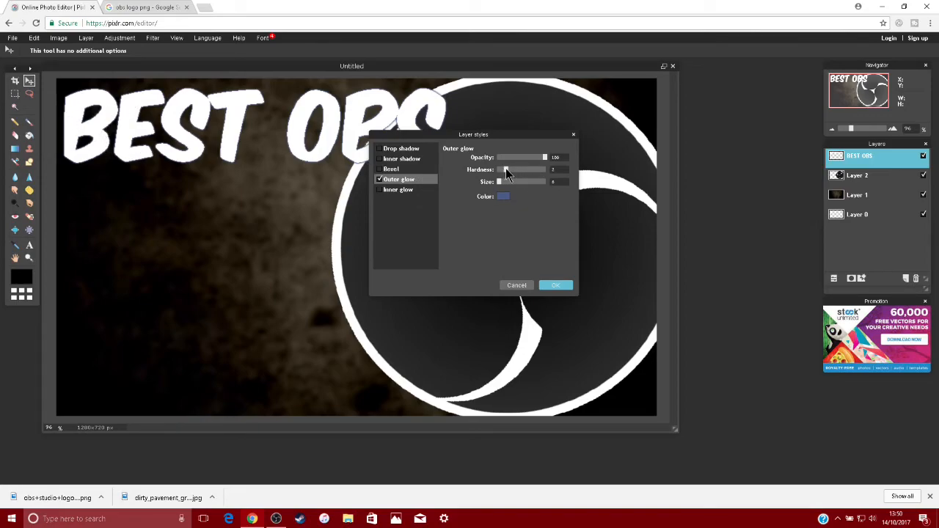
drag(505, 168, 577, 178)
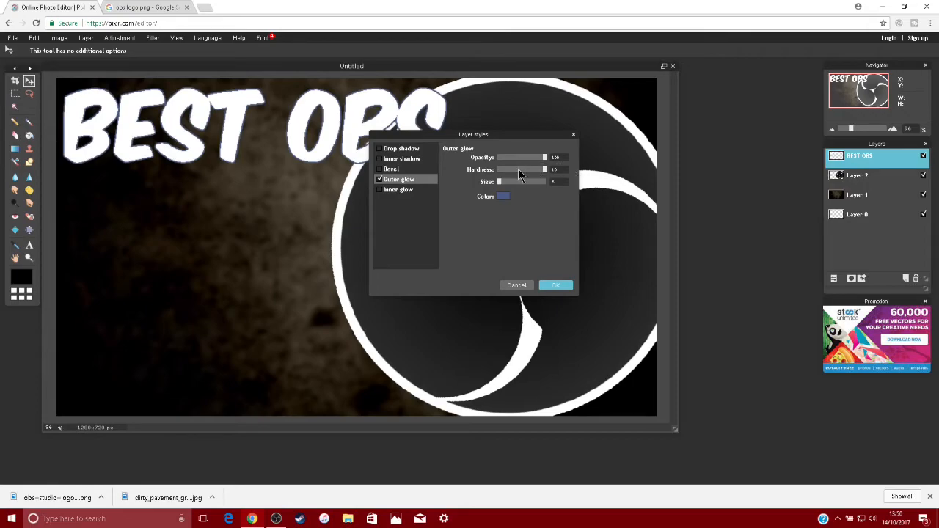
drag(498, 181, 505, 185)
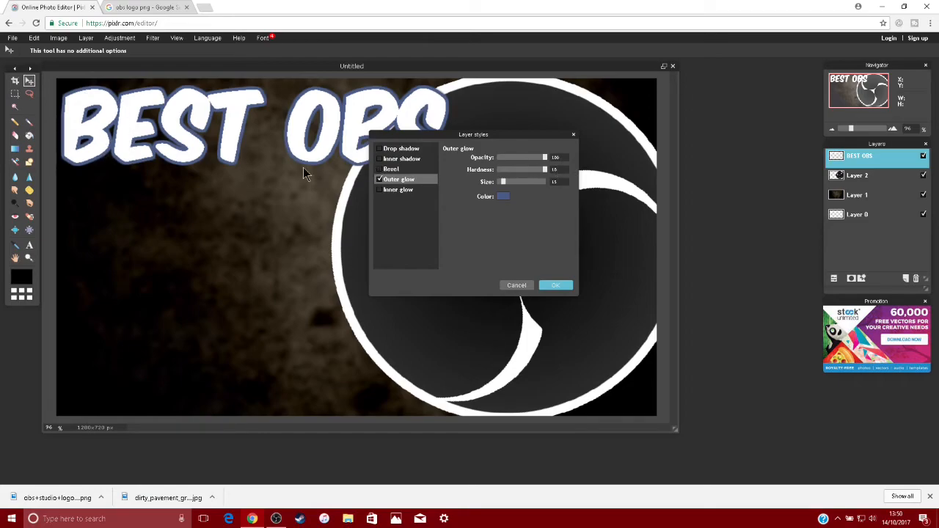
Step: Set the outer glow colour of the "BEST OBS" text to black (000000)
click(503, 196)
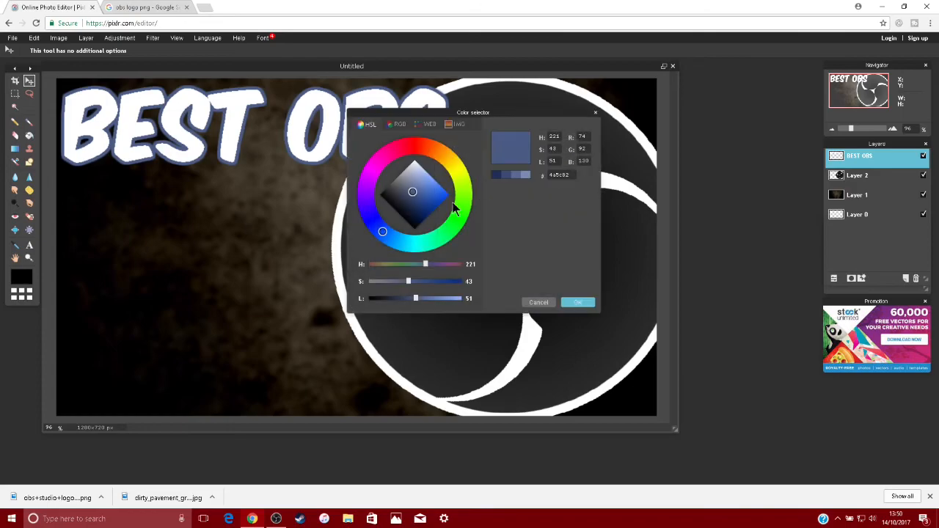
drag(380, 298, 330, 299)
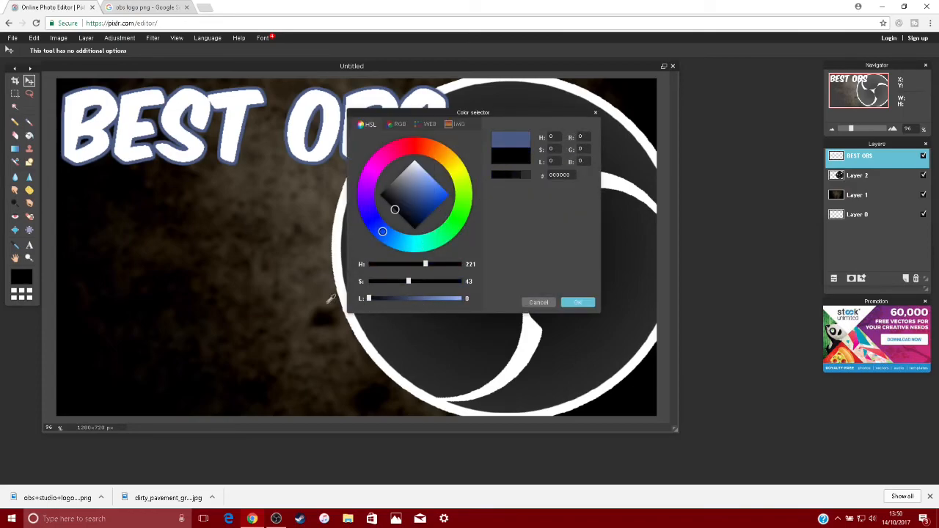
click(579, 303)
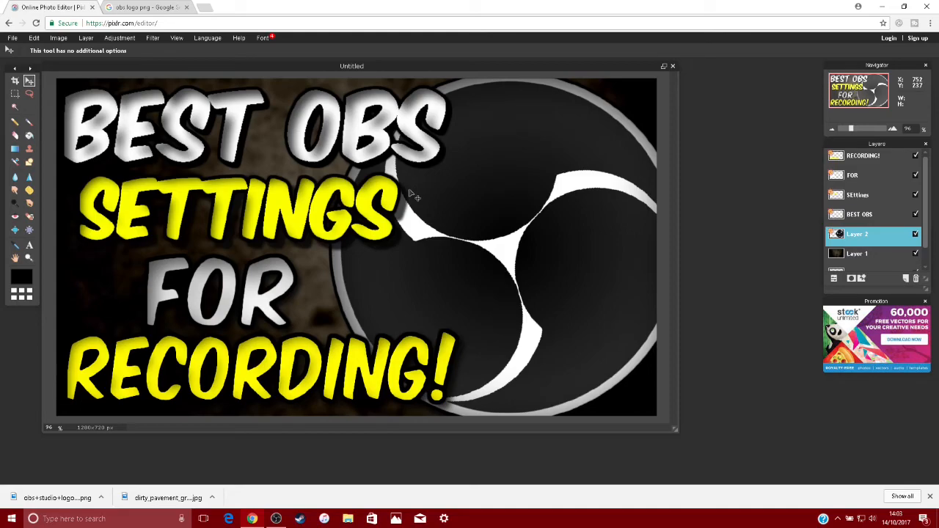
Step: Prepare to save the finished image under the name "KineticZer0 BEST OBS SETTINGS" in PNG (Transparent, full quality) format
scroll(423, 194, down, 2)
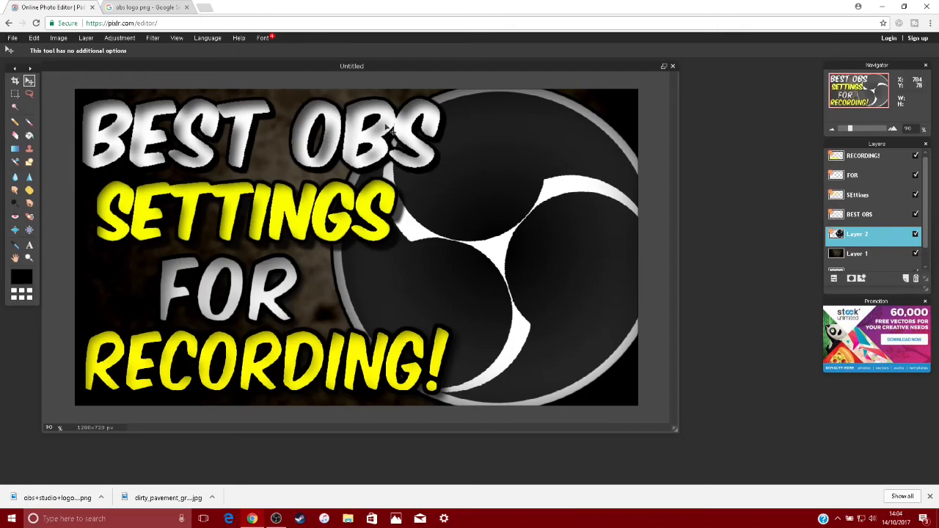
click(12, 39)
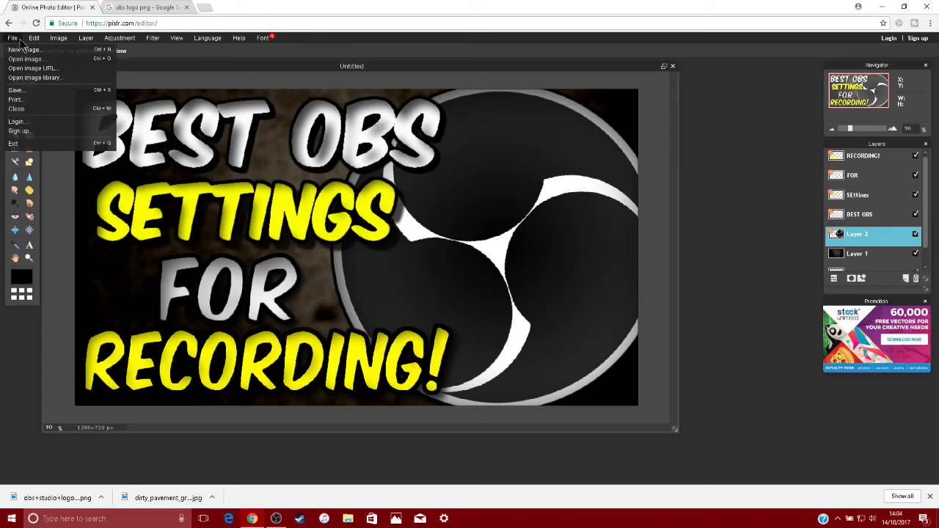
click(29, 92)
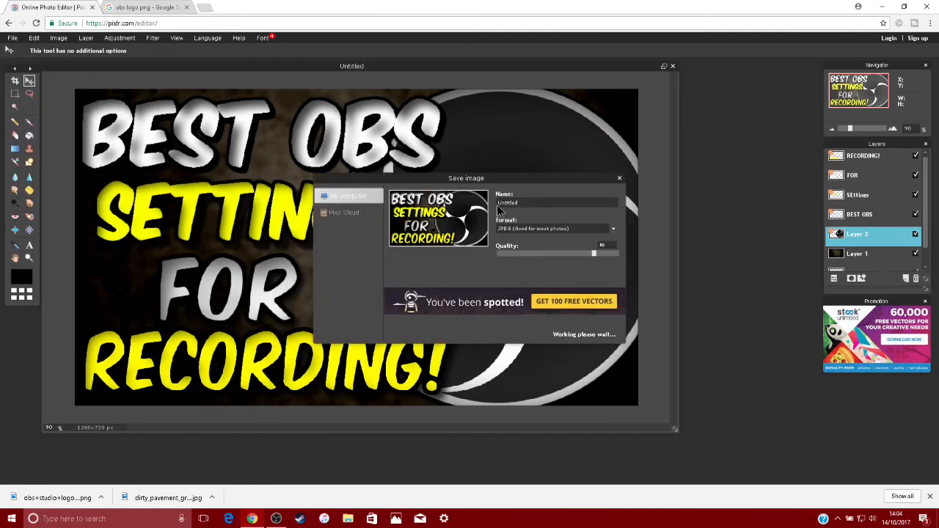
drag(535, 205, 399, 191)
key(BackSpace)
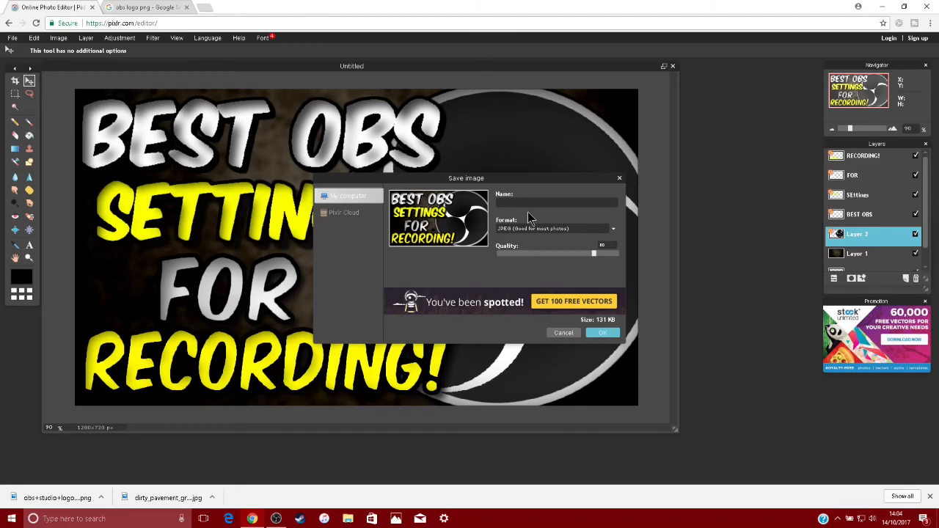
text(KineticZer0 BEST OBS SETTINGS)
key(Tab)
key(Down)
Step: Confirm the save settings and store the PNG image in the Pictures folder
click(610, 332)
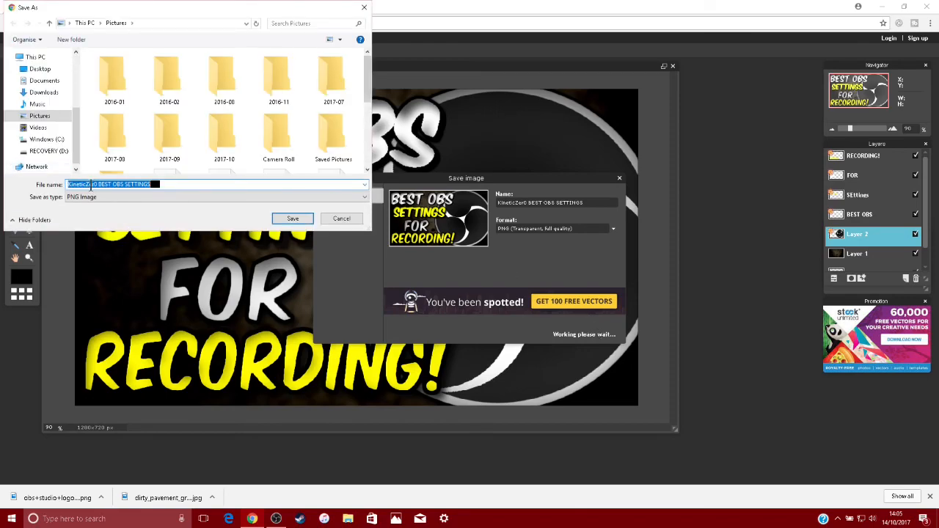
scroll(205, 139, down, 3)
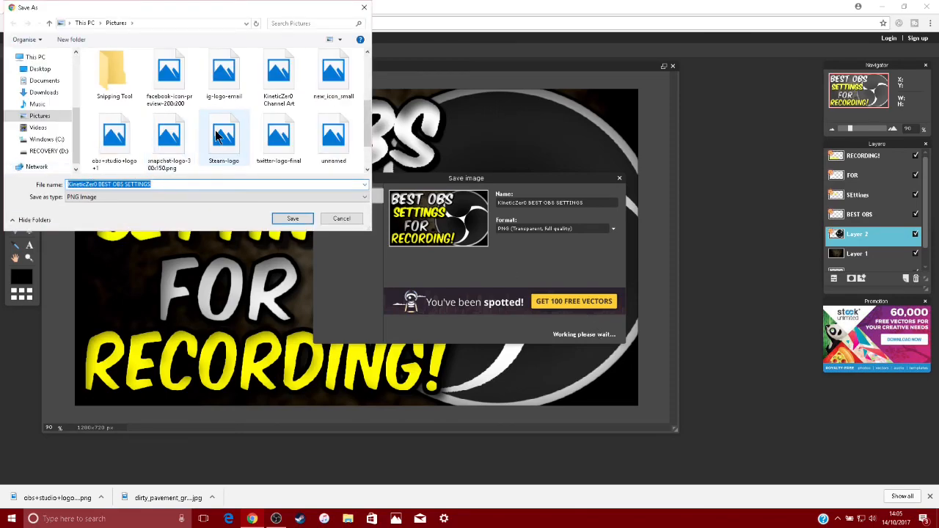
click(293, 218)
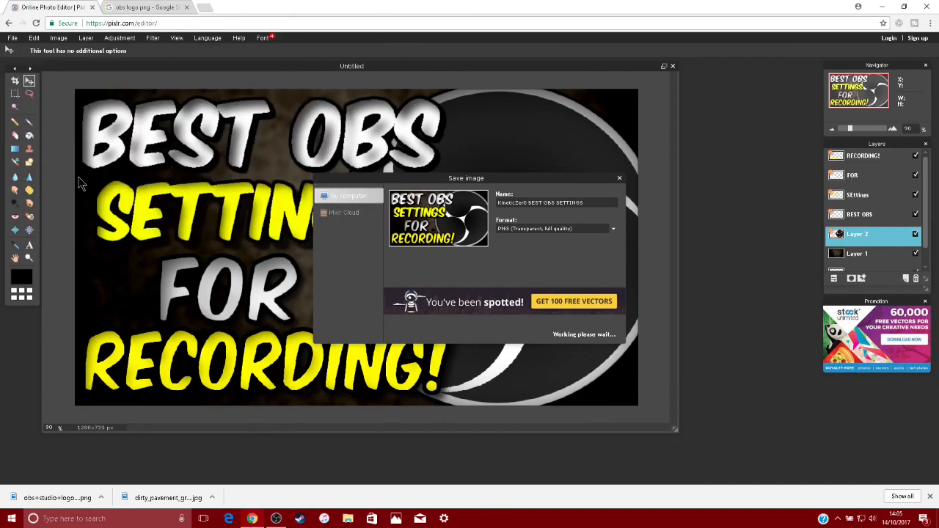